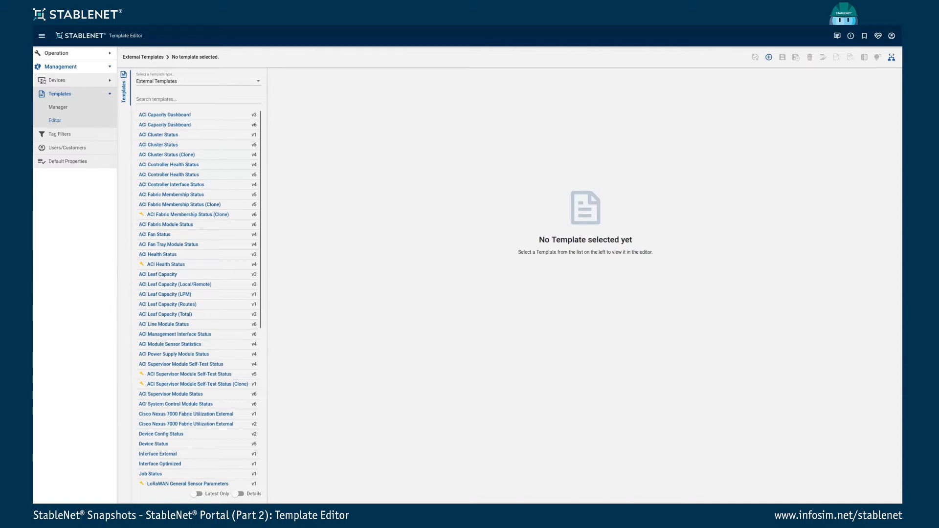
mouse_move(247, 28)
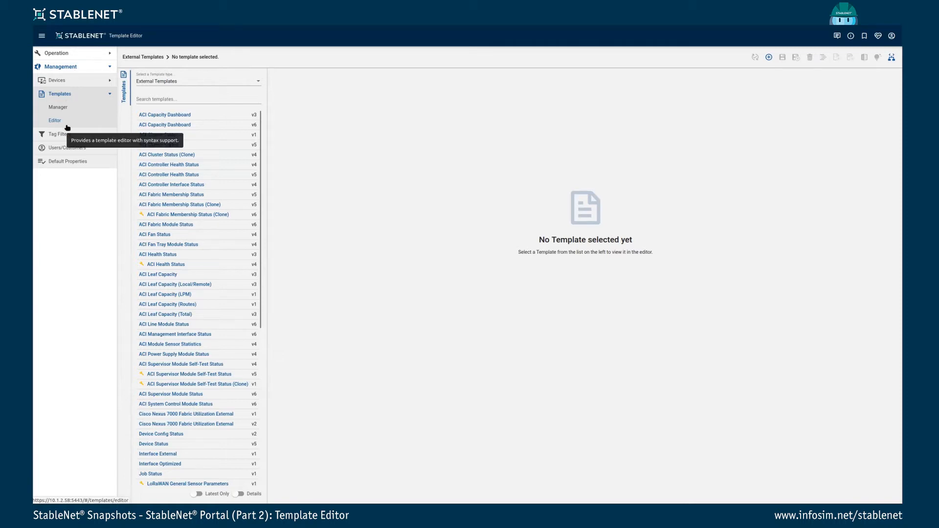
click(175, 83)
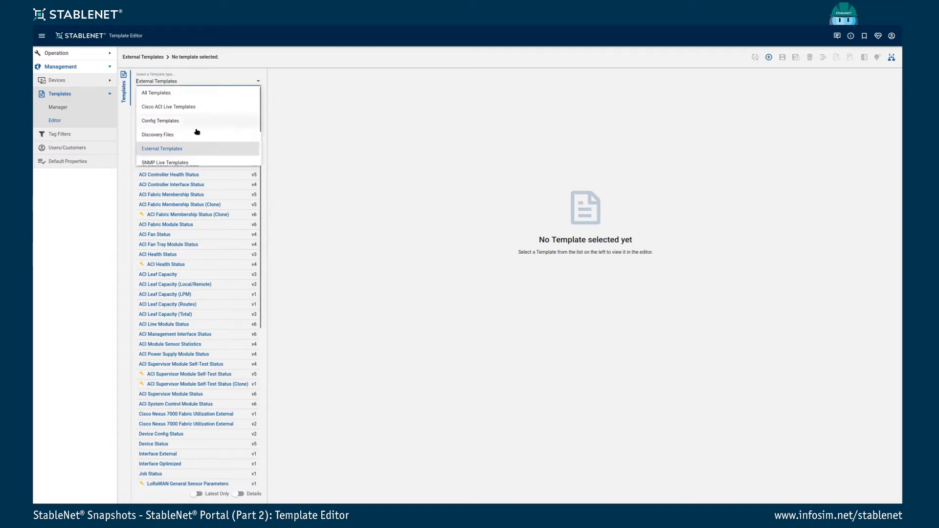
scroll(208, 104, down, 2)
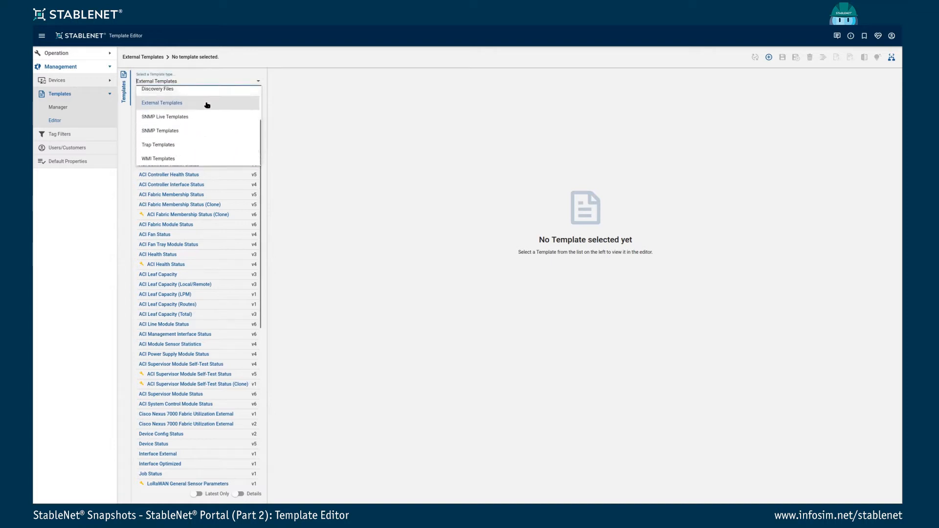
scroll(193, 128, up, 1)
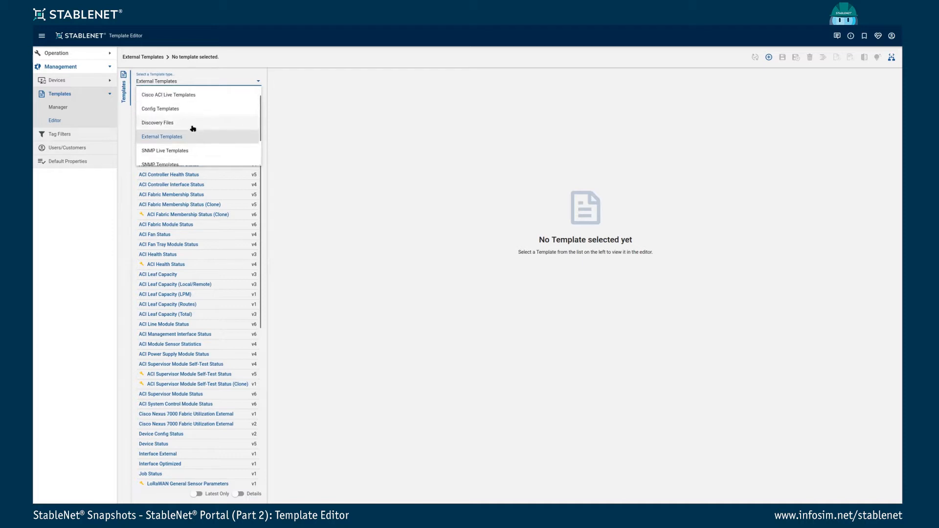
scroll(193, 126, up, 1)
click(356, 143)
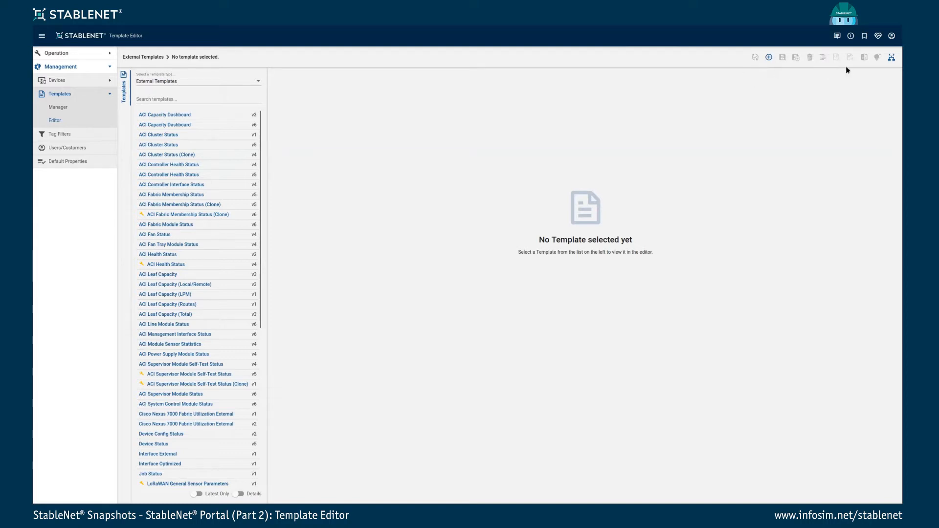
Step: Create a new Discovery Files template named test from the Default Discovery Template blueprint
click(769, 58)
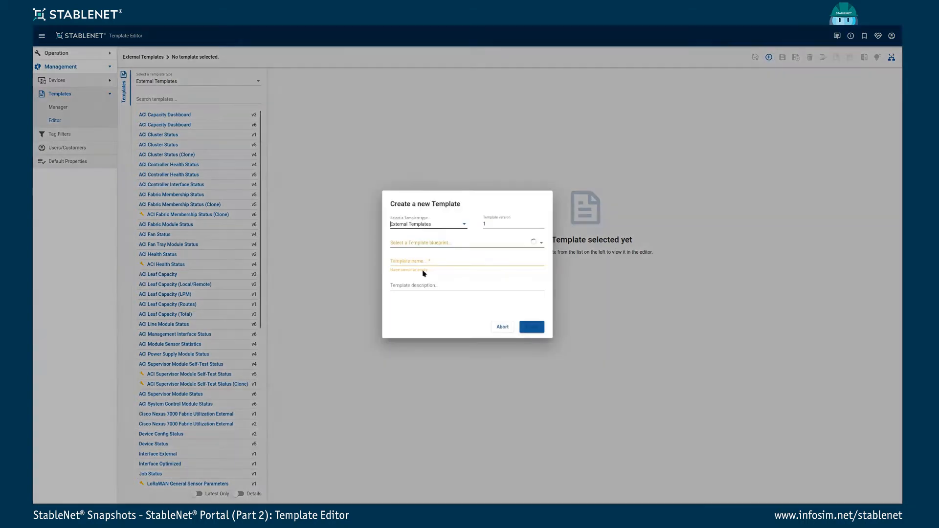
click(453, 226)
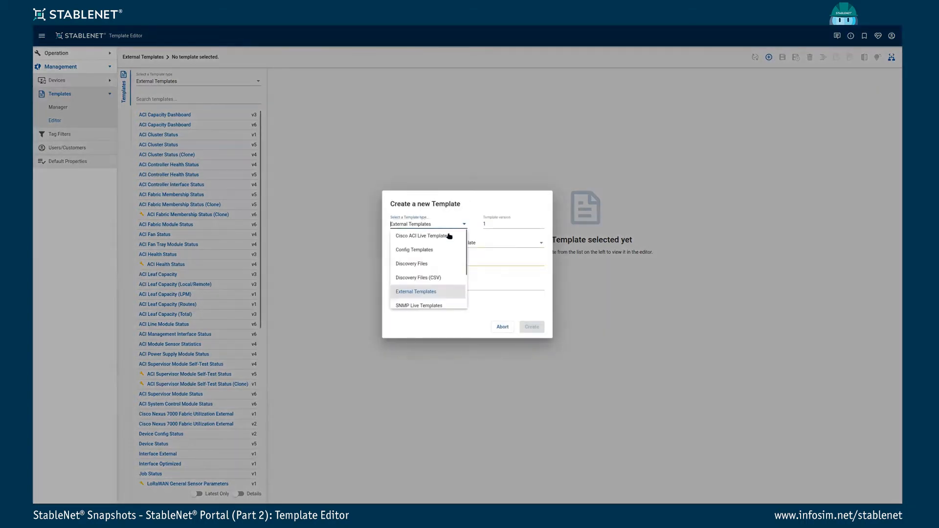
click(427, 268)
click(439, 260)
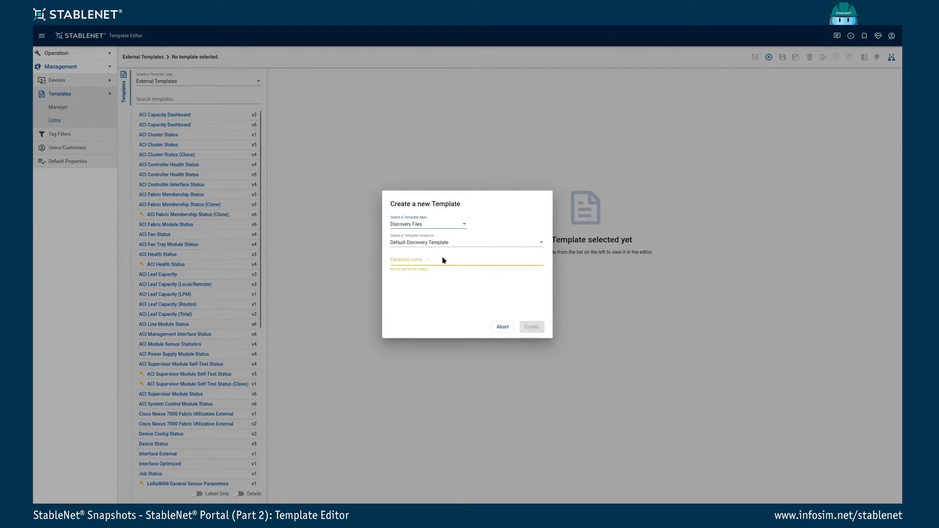
text(test)
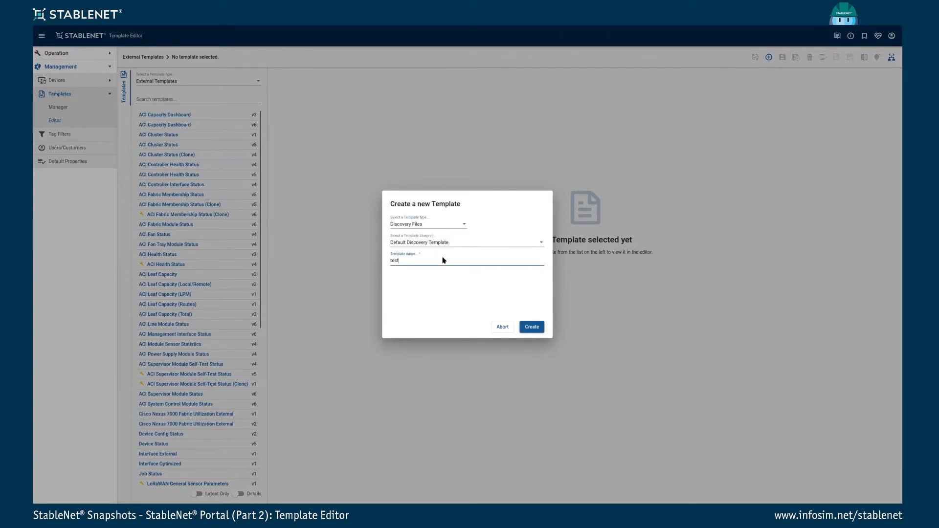
click(528, 327)
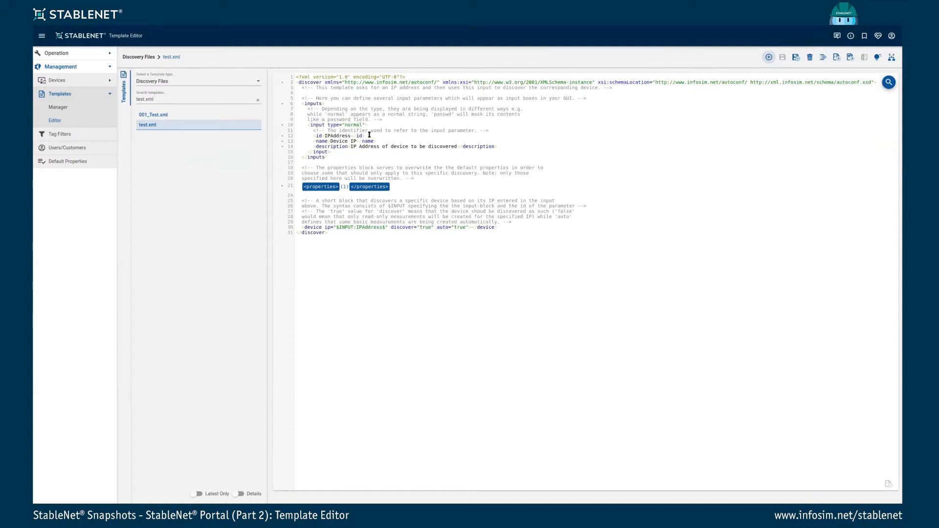
Step: Read the explanations of the discover element and the device's ip attribute, and collapse the inputs and discover blocks
click(316, 84)
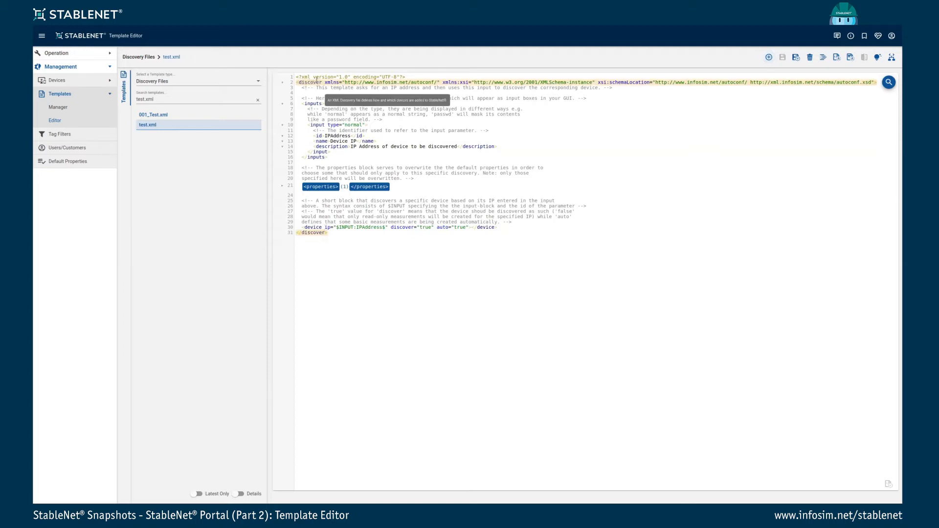
mouse_move(330, 227)
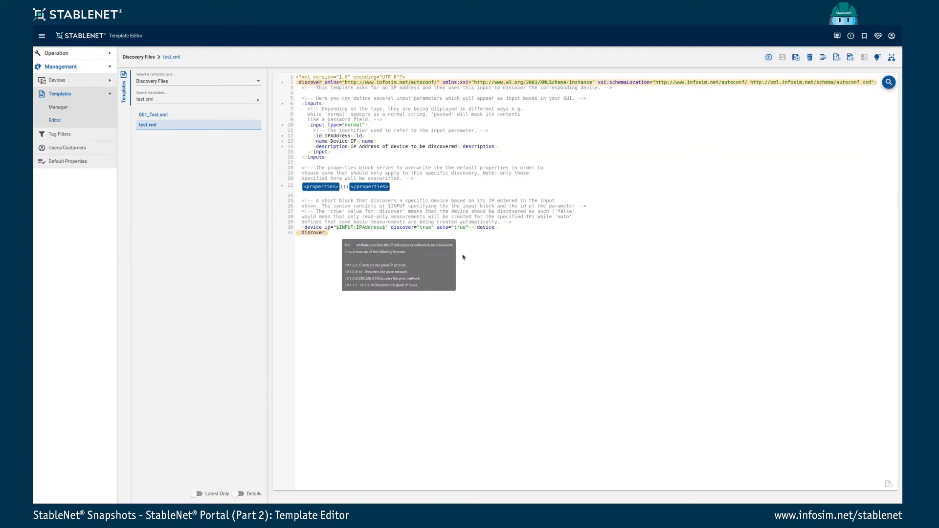
click(283, 103)
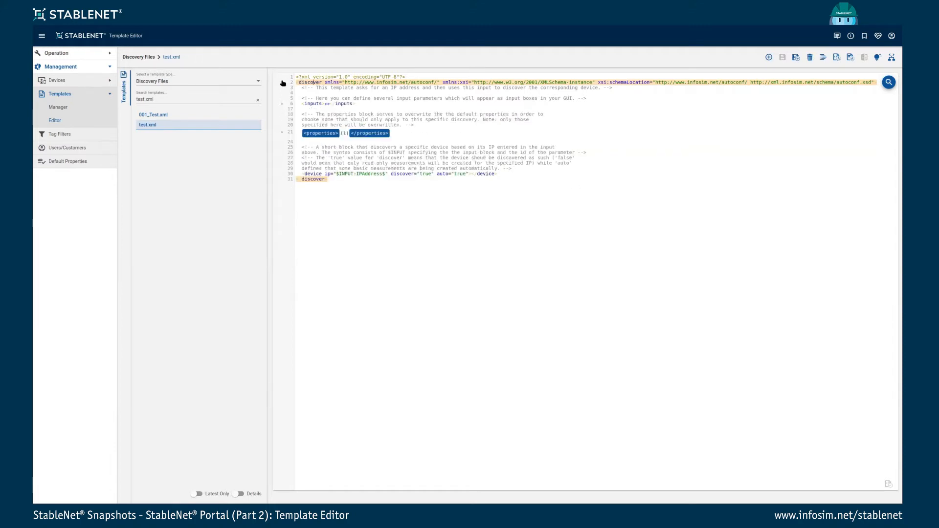
click(282, 83)
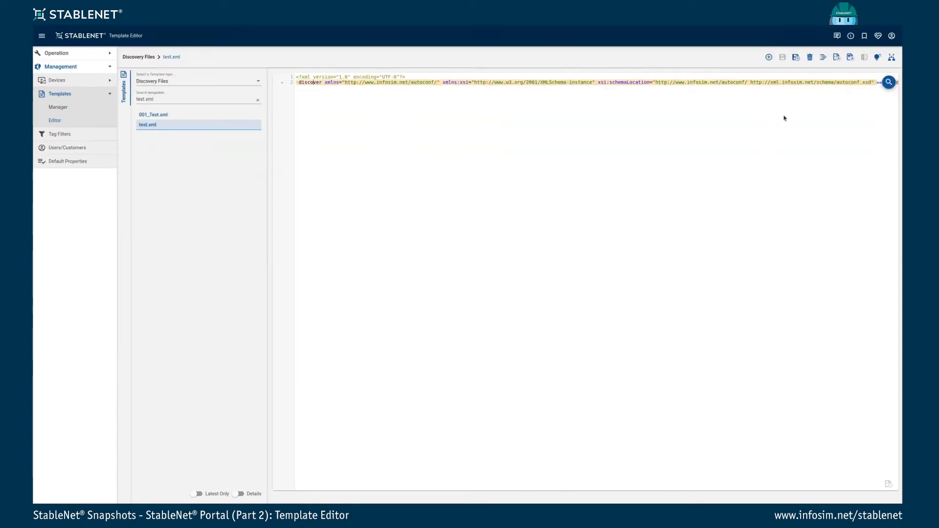
Step: Delete the discovery template test.xml and dismiss the notification
click(809, 57)
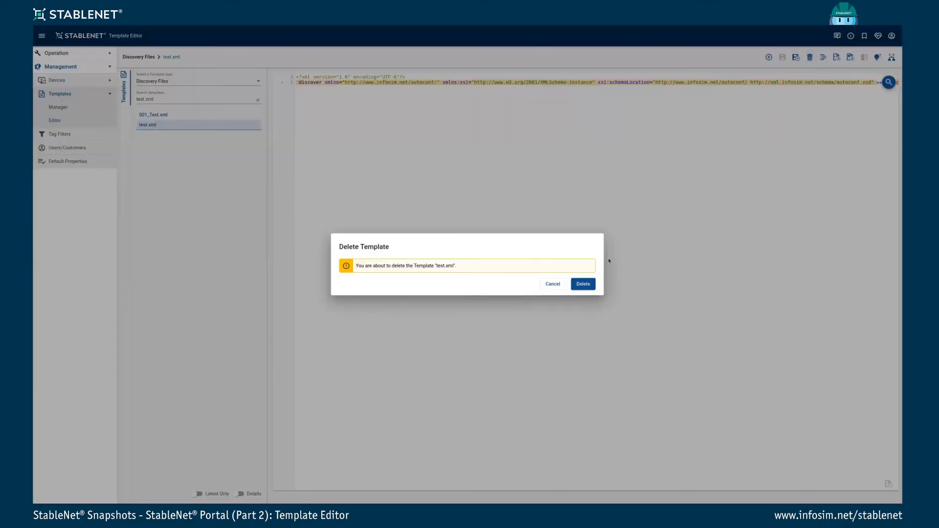
click(583, 284)
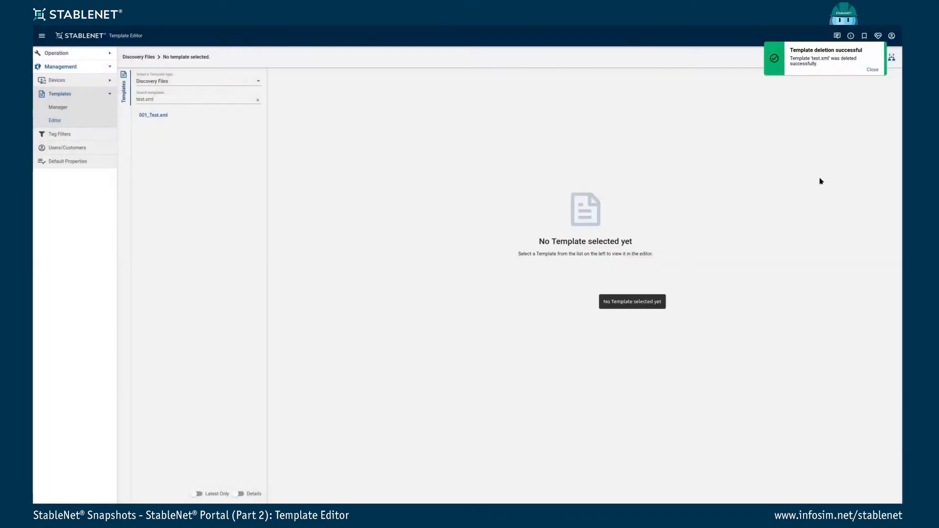
click(872, 70)
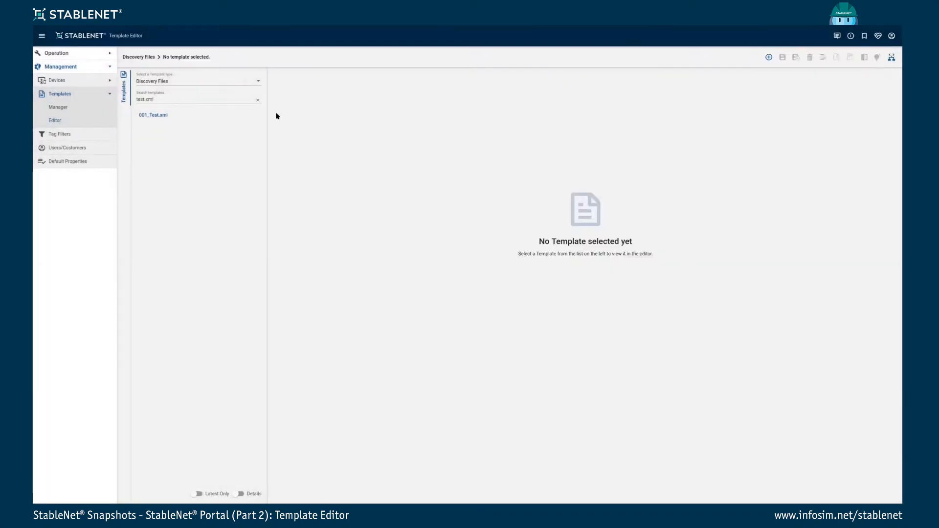
Step: Filter the template list by lorawan and set the template type to External Templates
drag(190, 99, 145, 99)
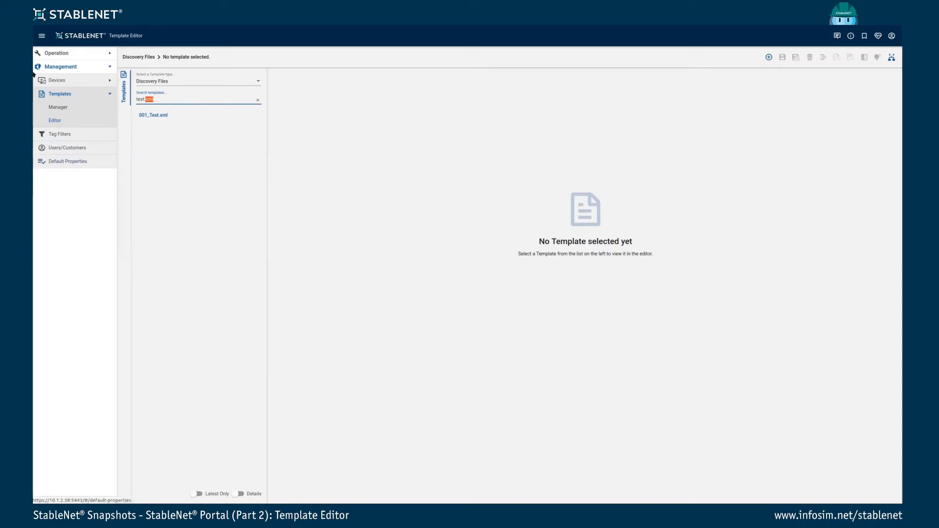
triple_click(180, 97)
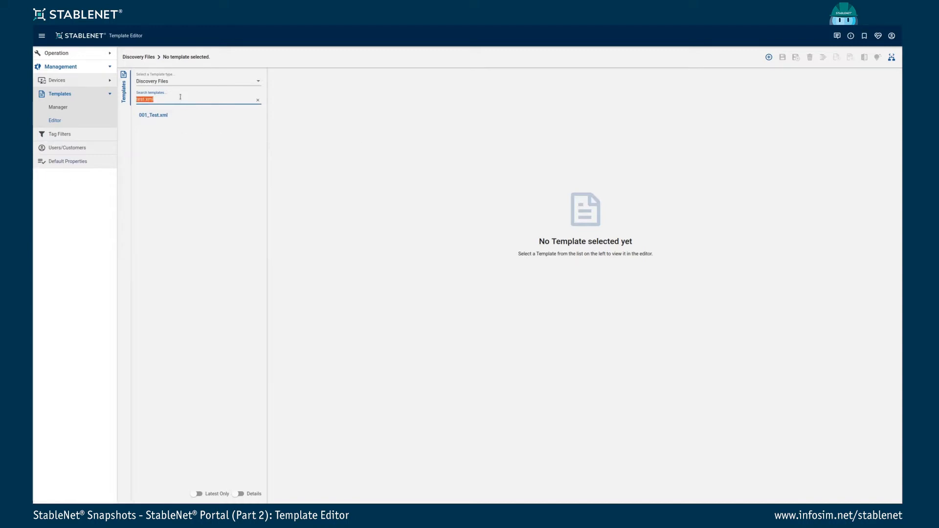
text(lorawan)
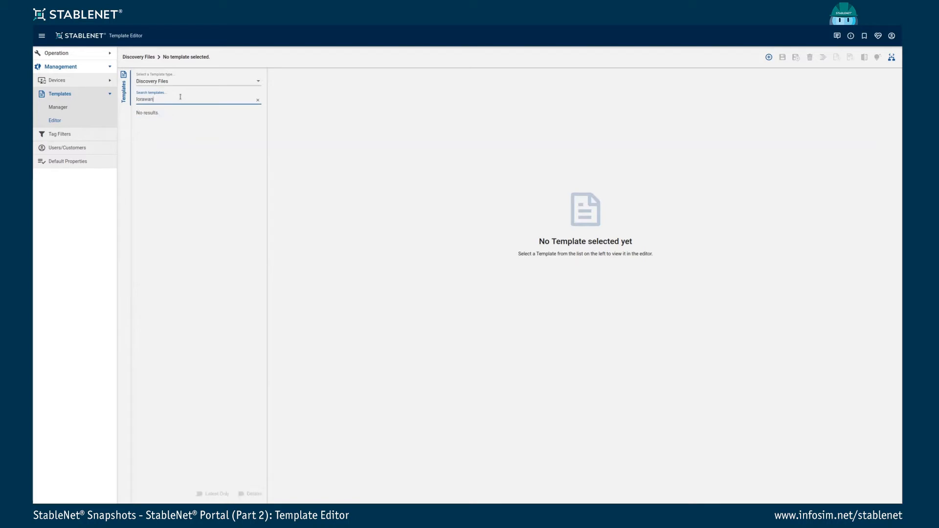
click(188, 81)
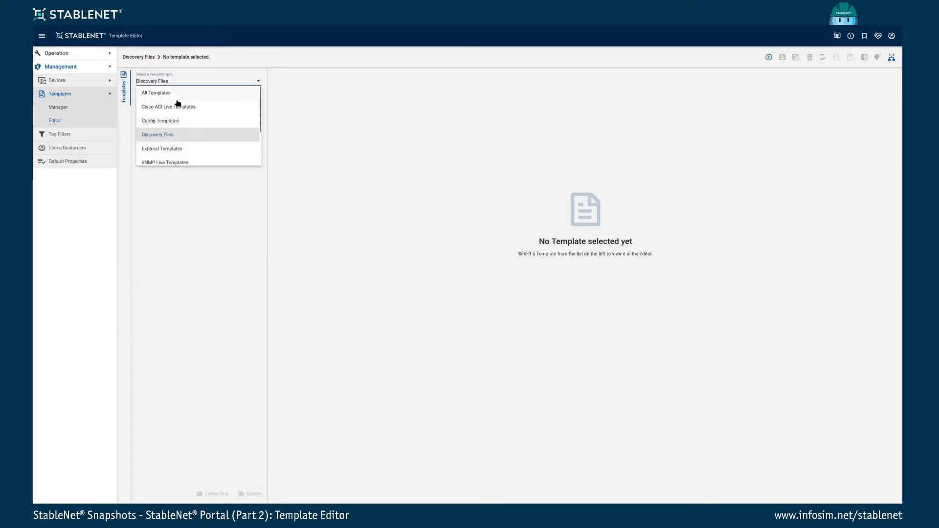
click(179, 149)
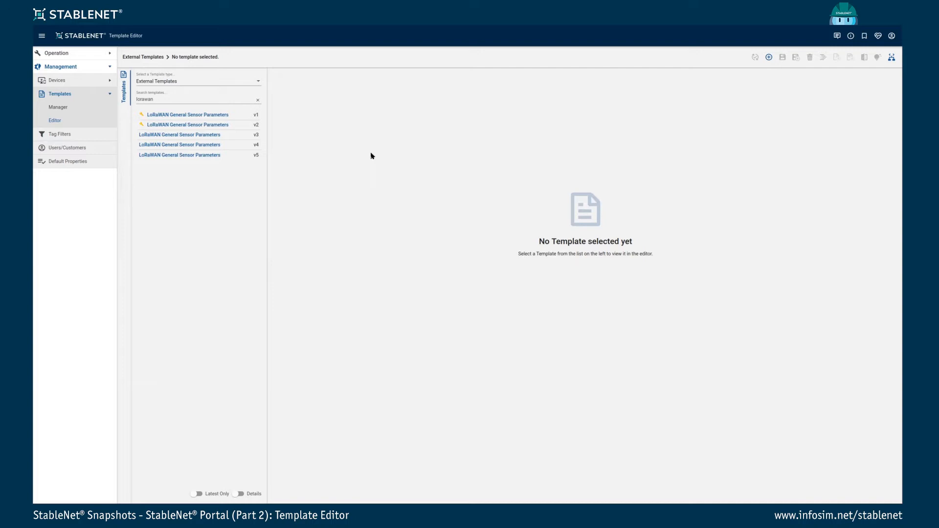
Step: Open version 2 of LoRaWAN General Sensor Parameters and examine the lifecycle attribute at the end of the external tag
click(148, 126)
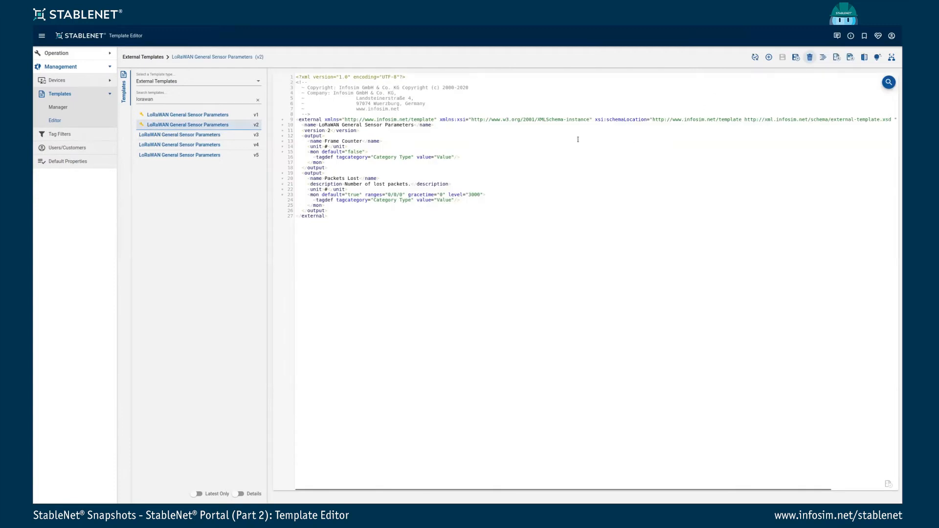
click(590, 120)
key(End)
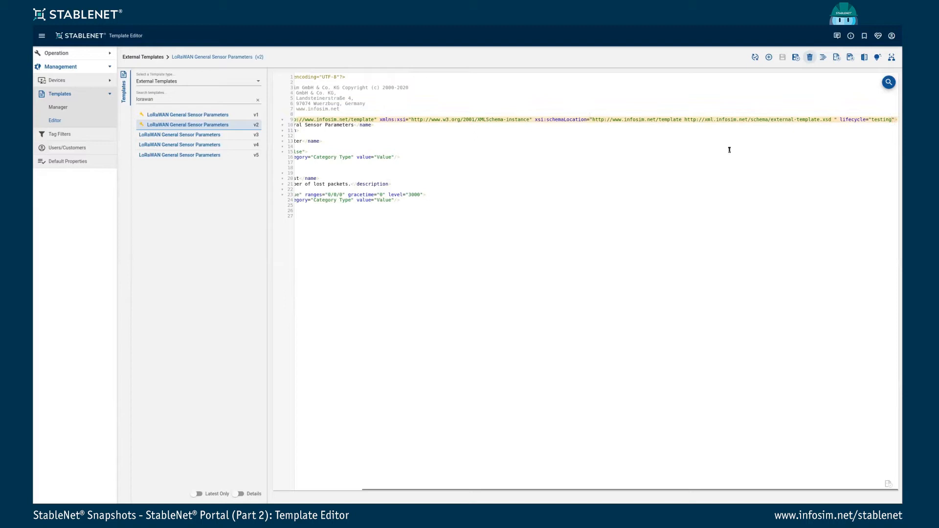
mouse_move(848, 122)
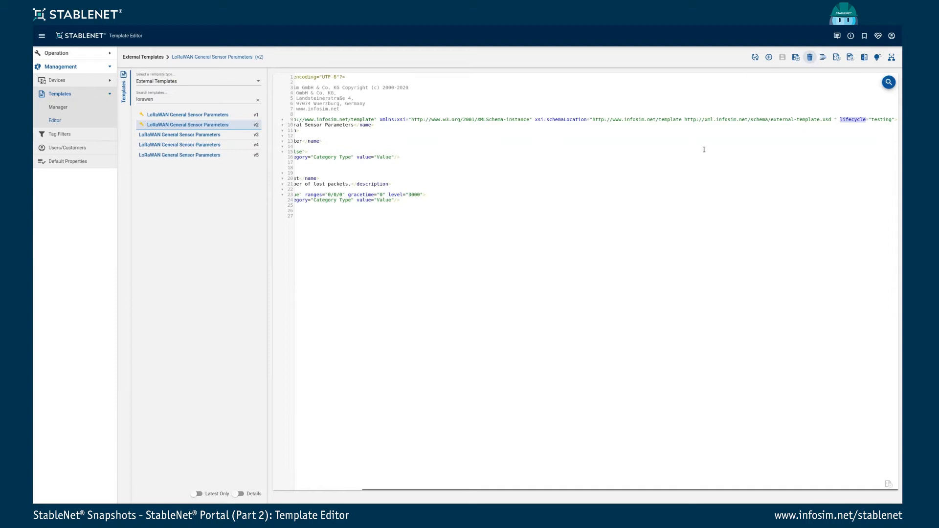
Step: Open LoRaWAN General Sensor Parameters v5, try to save it without the Frame Counter lines above the closing output tag, and restore those lines
click(219, 158)
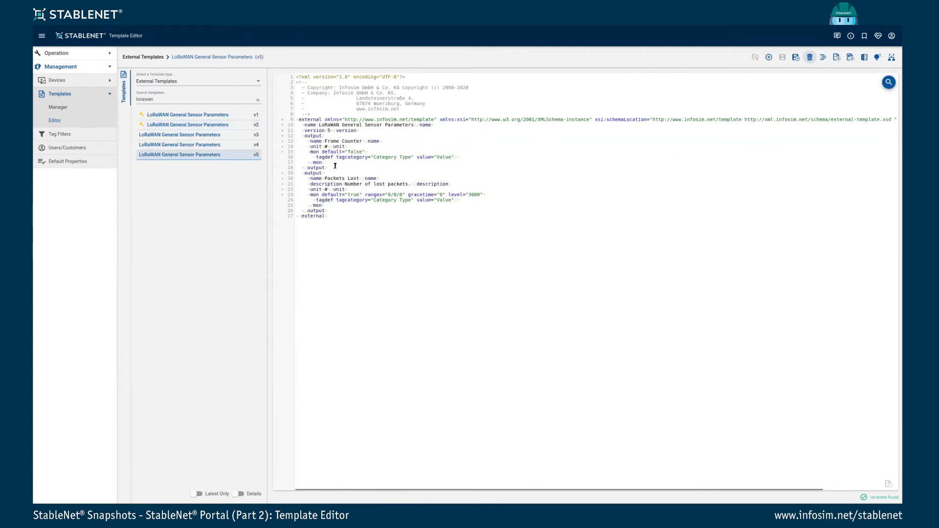
drag(335, 165, 371, 131)
key(ctrl+c)
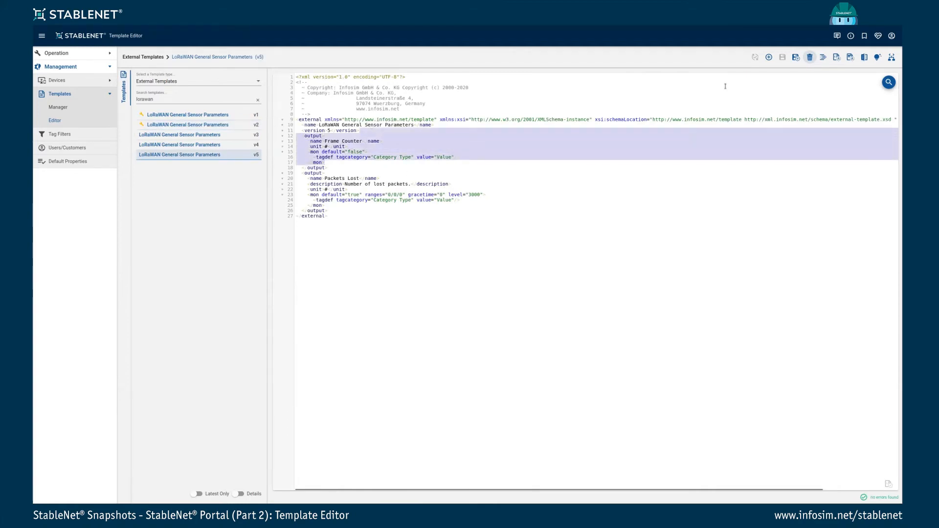
key(Delete)
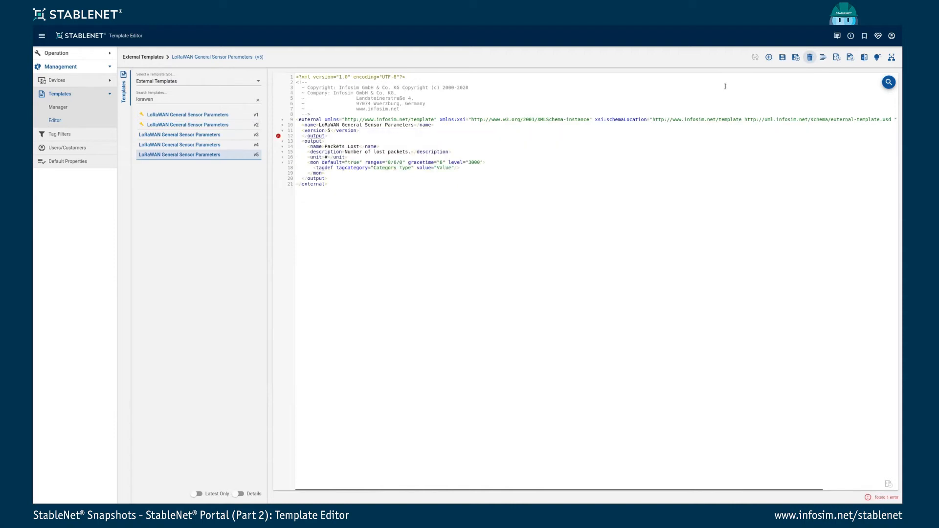
click(782, 57)
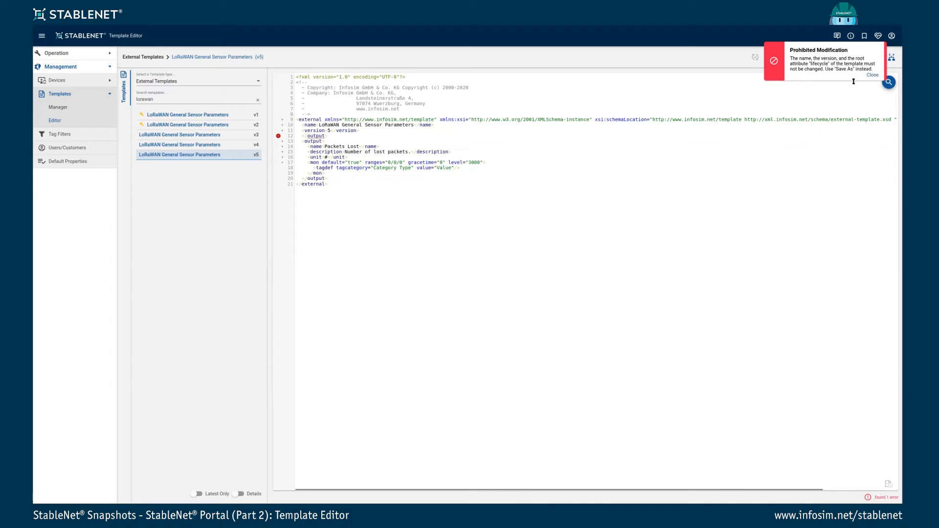
click(872, 75)
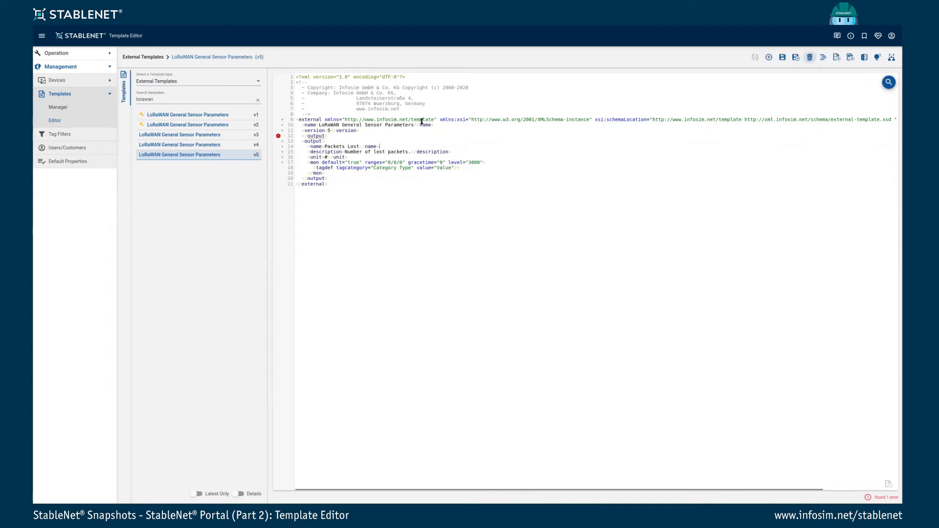
key(ctrl+v)
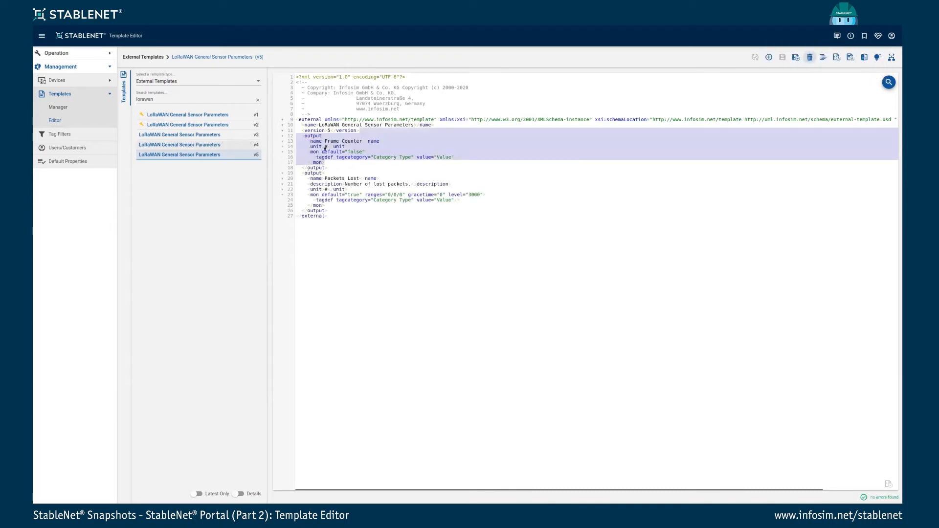
Step: Delete the whole Frame Counter output block from the version 5 template, save the change, and reopen version 5
drag(328, 168, 360, 129)
key(BackSpace)
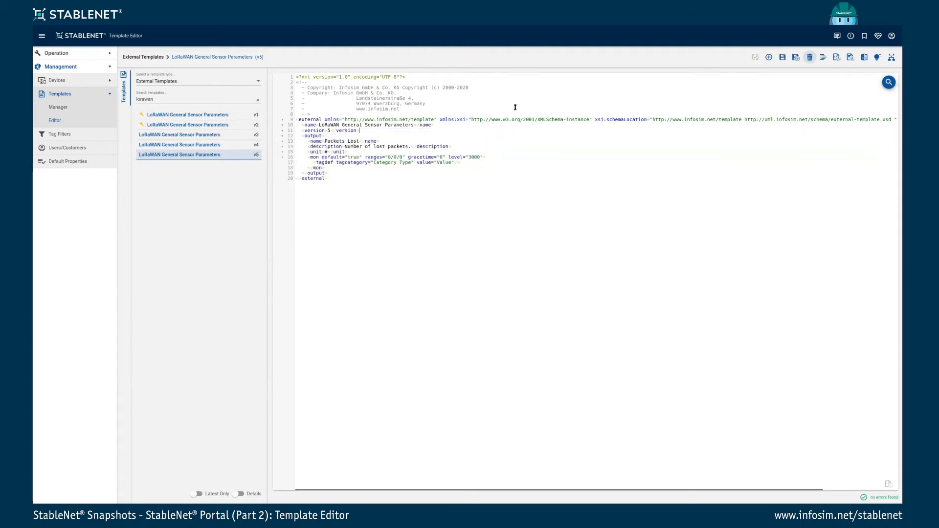
click(783, 57)
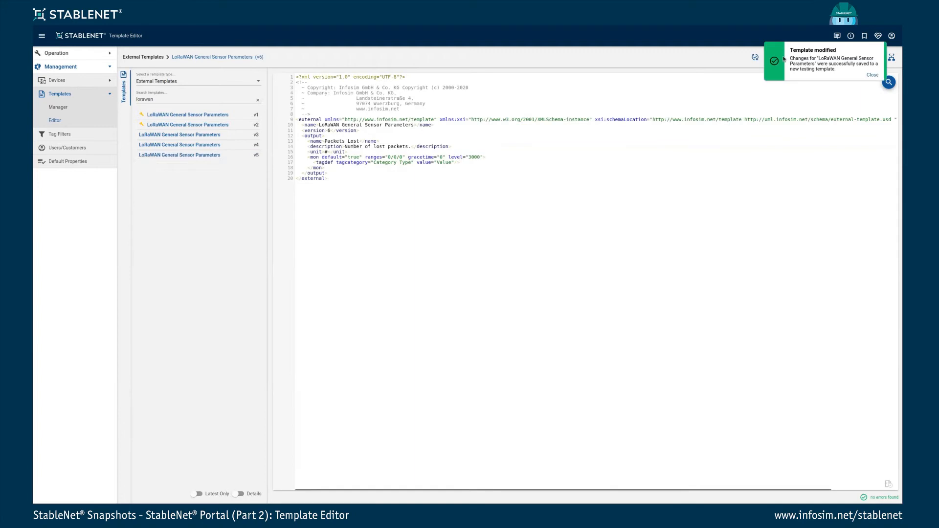
click(873, 75)
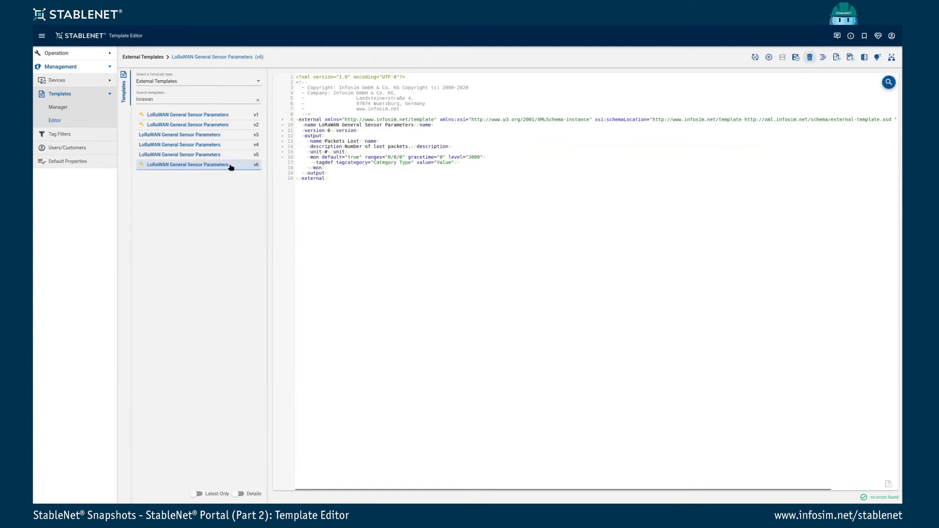
click(191, 155)
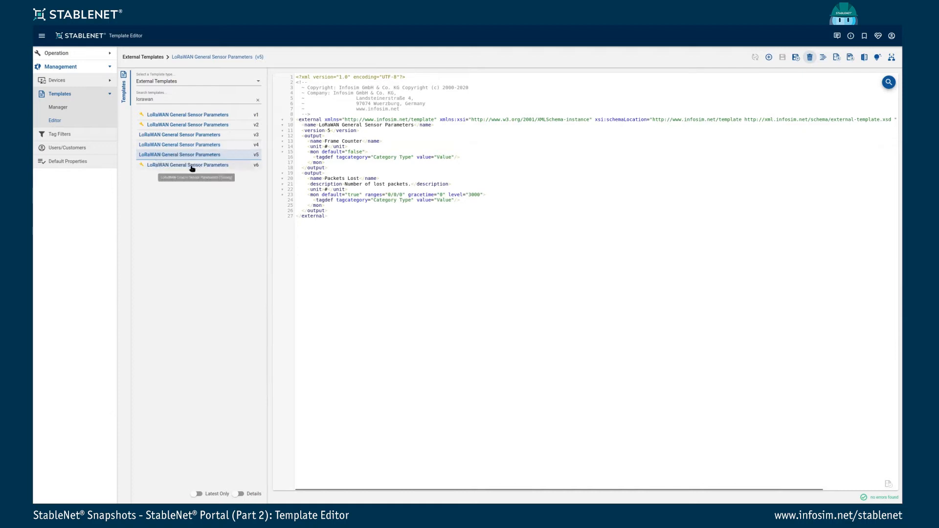
Step: Open version 6 of LoRaWAN General Sensor Parameters and delete it
click(213, 166)
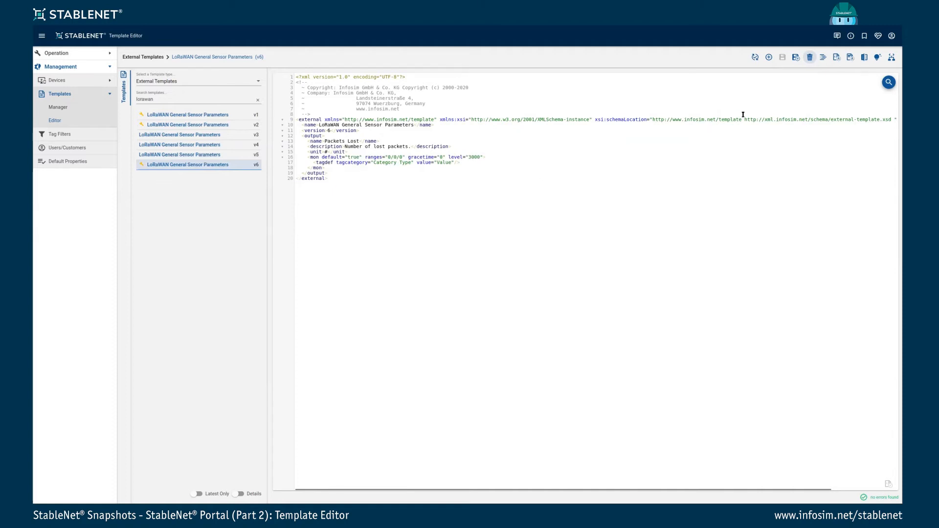
click(810, 57)
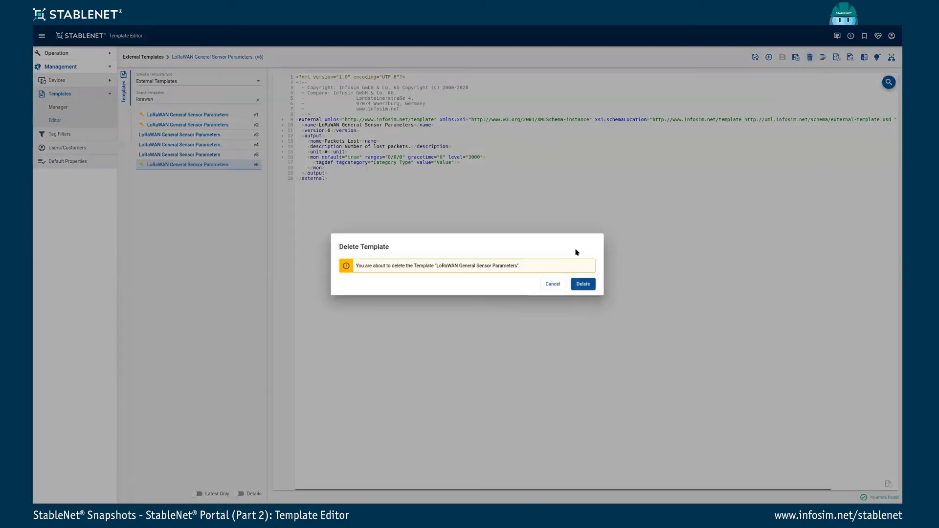
click(584, 286)
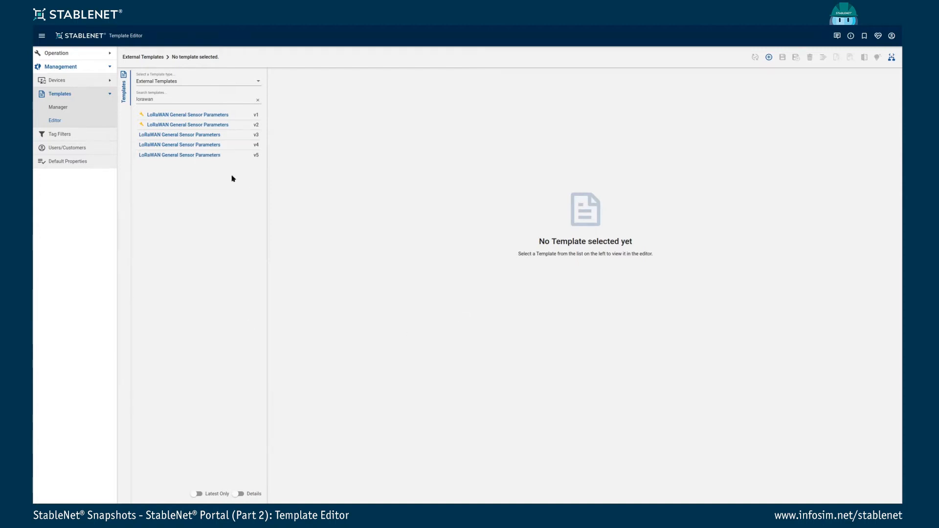
Step: Open version 5 of LoRaWAN General Sensor Parameters, compare it with version 4 in the version diff viewer, and close the comparison
click(219, 155)
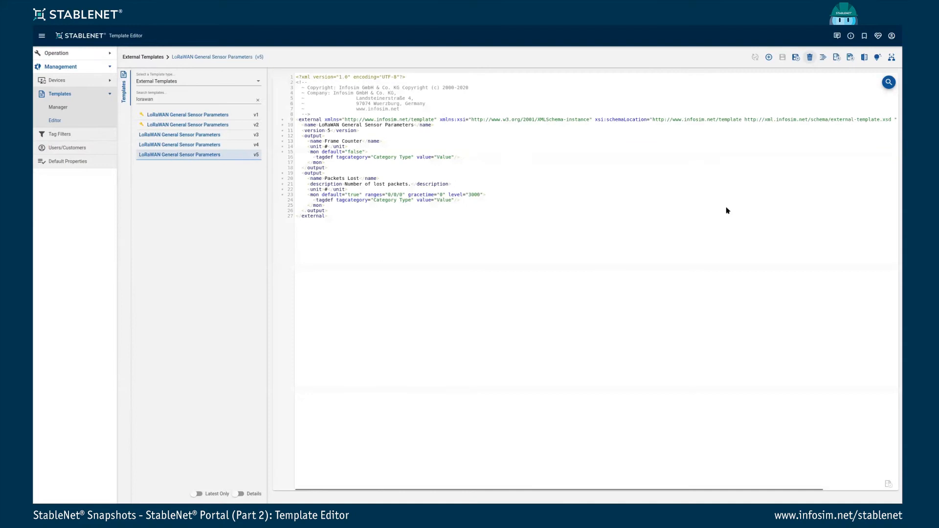
click(866, 58)
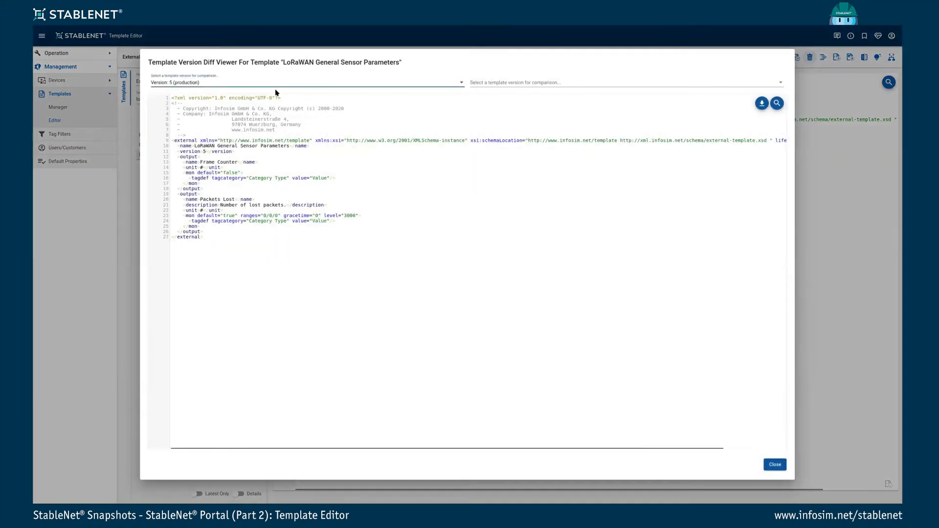
click(510, 82)
click(482, 139)
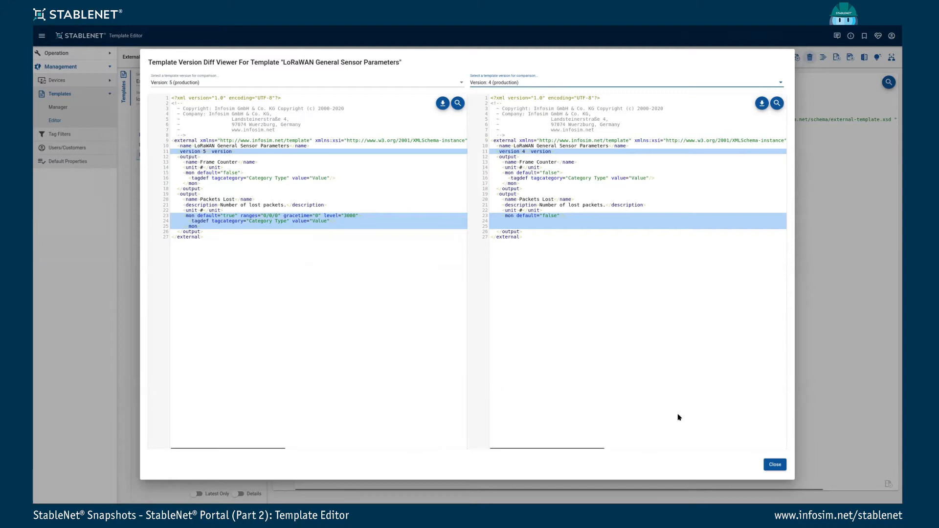
click(780, 469)
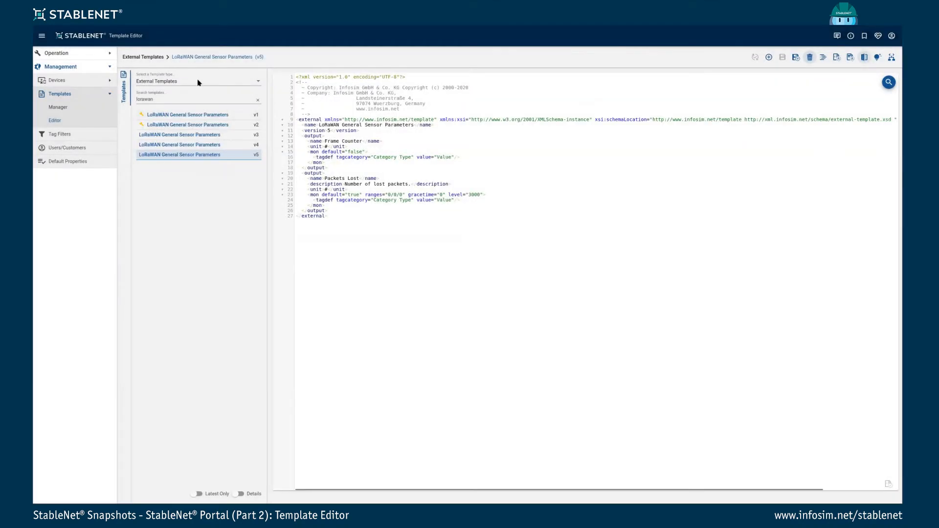
Step: Set the template type to Discovery Files and filter the template list by vlab
click(198, 82)
click(182, 130)
click(181, 98)
double_click(156, 99)
text(vls)
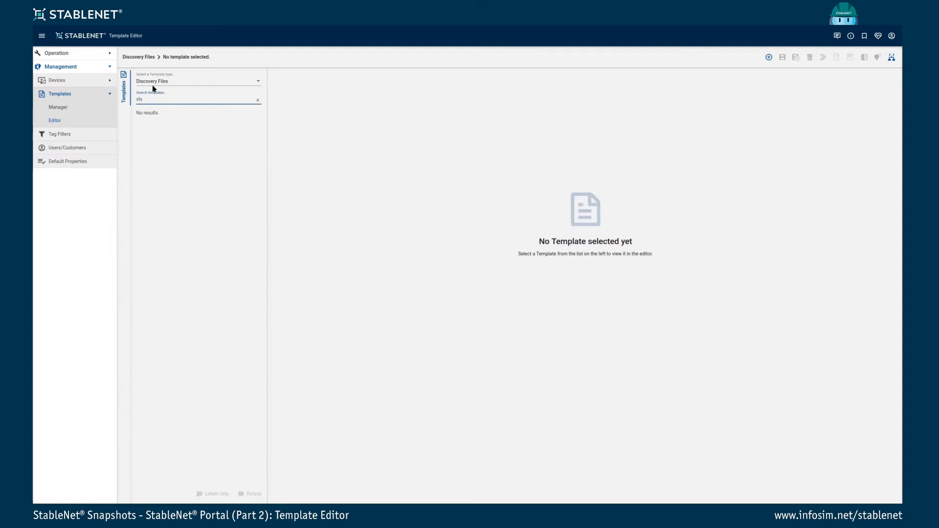
text(ab)
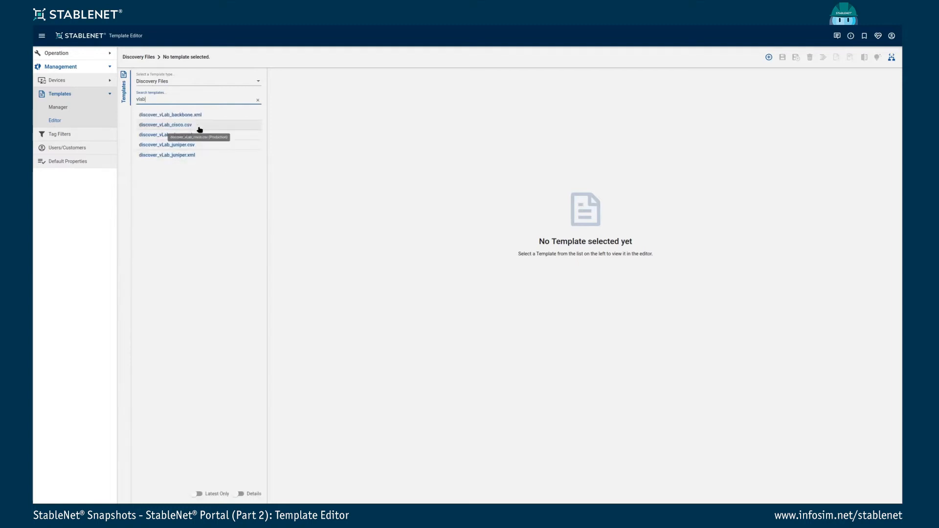
Step: Open discover_vLab_cisco.csv and enter Liverpool as the city in the row for 10.13.101.1
click(197, 126)
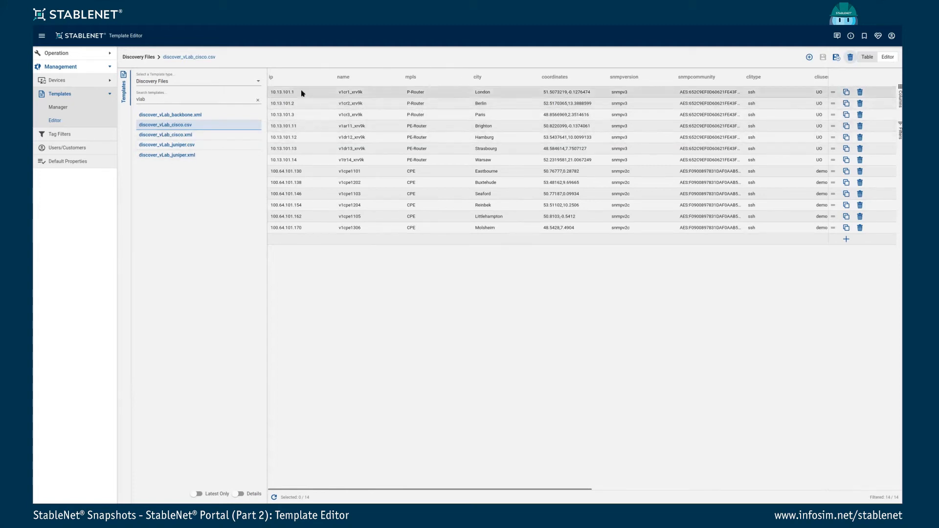
double_click(495, 93)
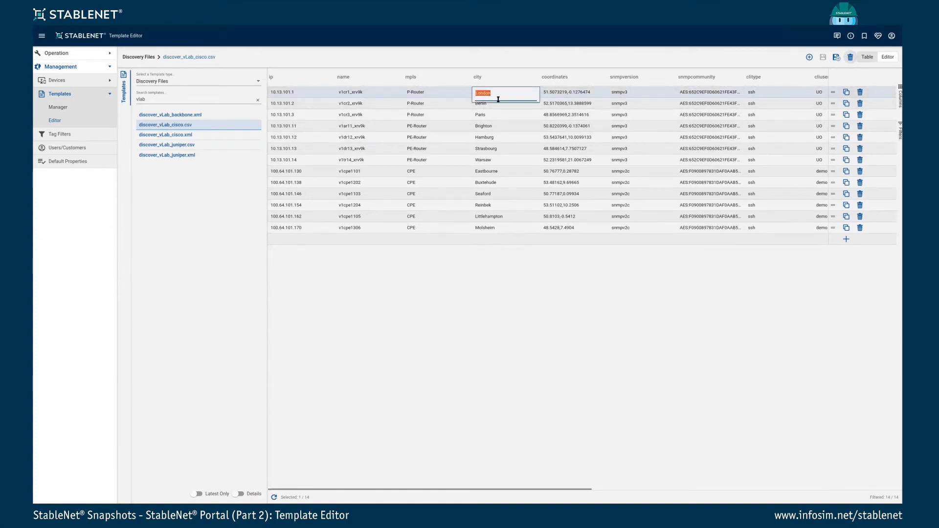
text(Liverpool)
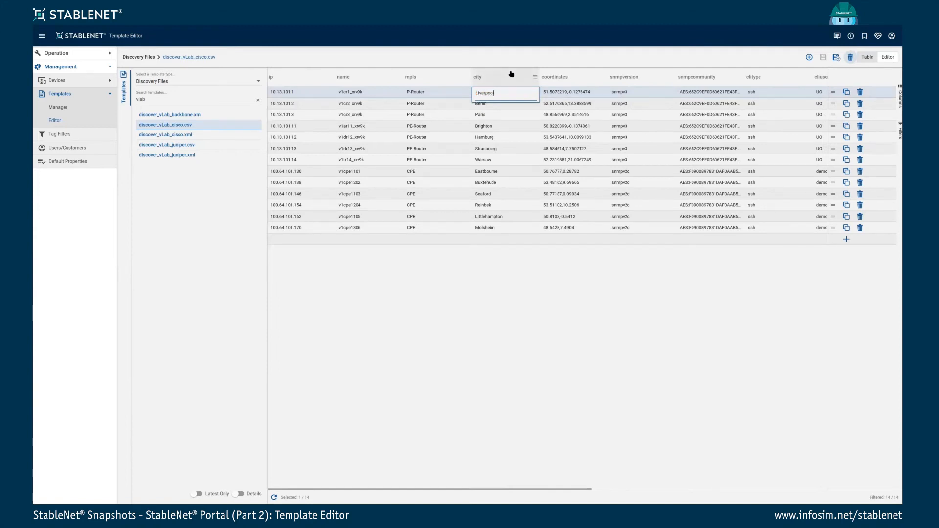
click(517, 323)
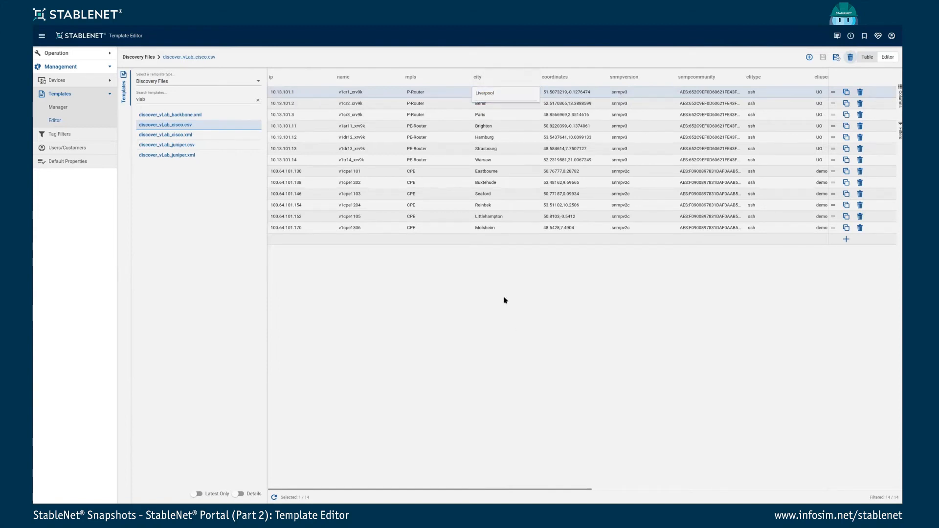
Step: Open discover_vLab_cisco.xml, try the value gasdf for Add Devices without reverse DNS Entry in the properties block, and cancel the edit
click(186, 136)
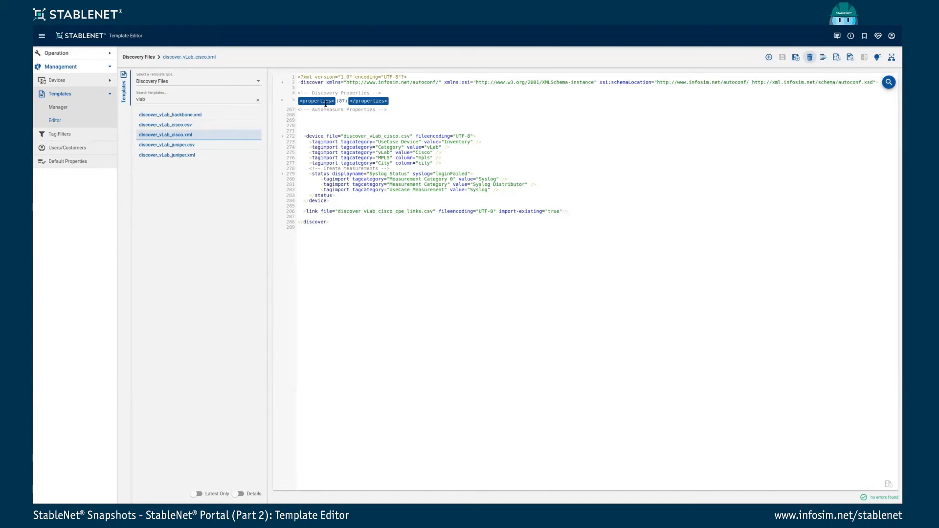
click(342, 100)
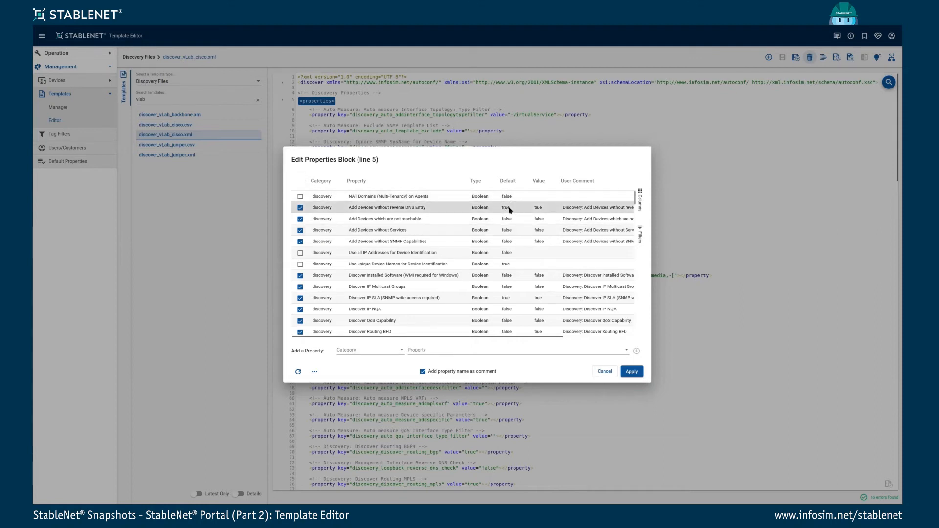
double_click(538, 208)
text(gasdf)
click(605, 371)
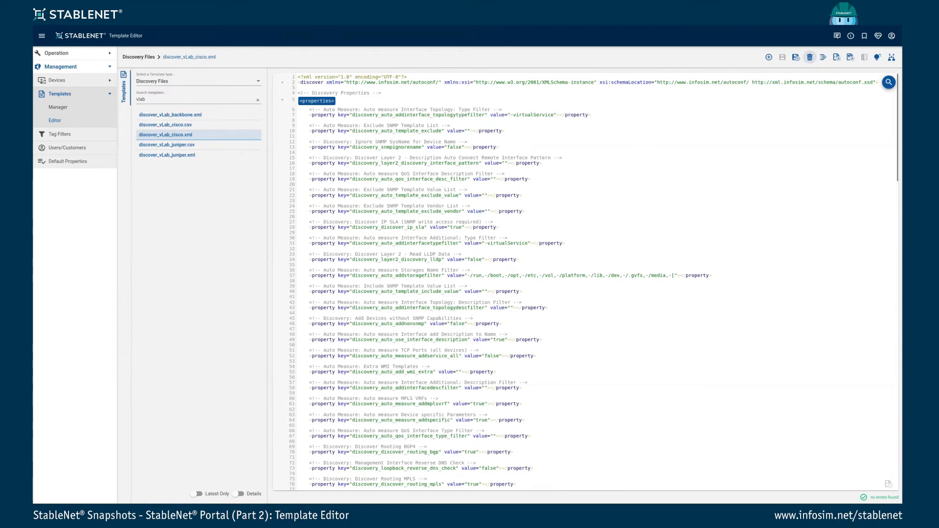
Step: Remove the line breaks between the first several entries of the properties block and automatically reformat the XML
key(Delete)
key(Delete)
key(Delete)
key(Delete)
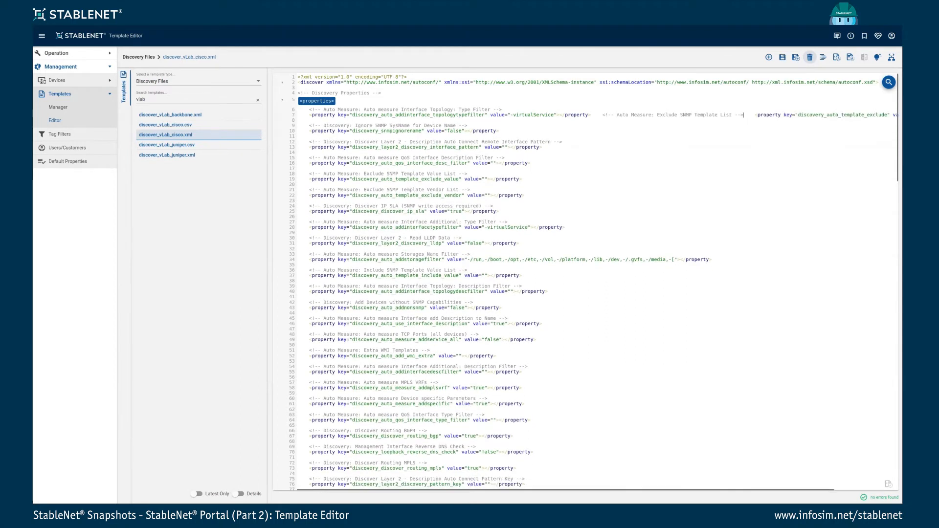
key(Delete)
key(Delete)
key(Delete)
key(Delete)
key(Delete)
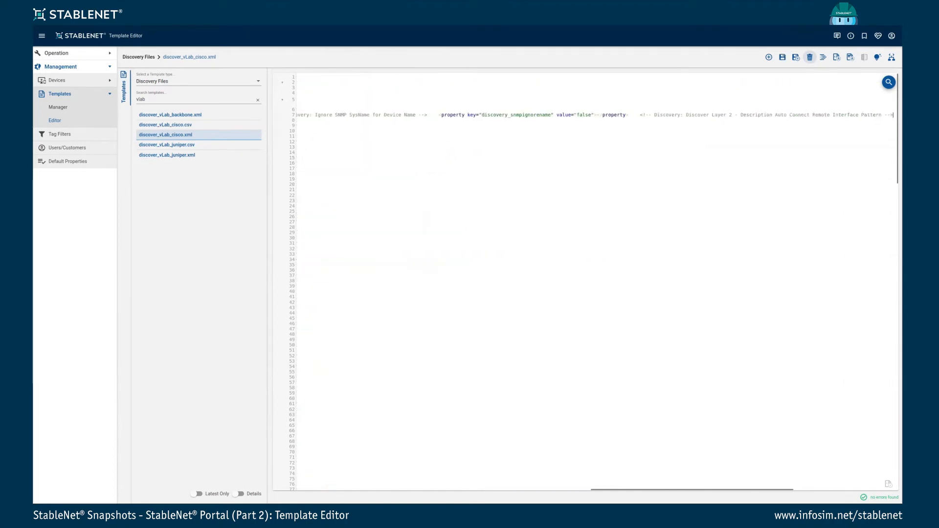
key(Delete)
key(Delete)
key(Delete)
key(Delete)
key(Delete)
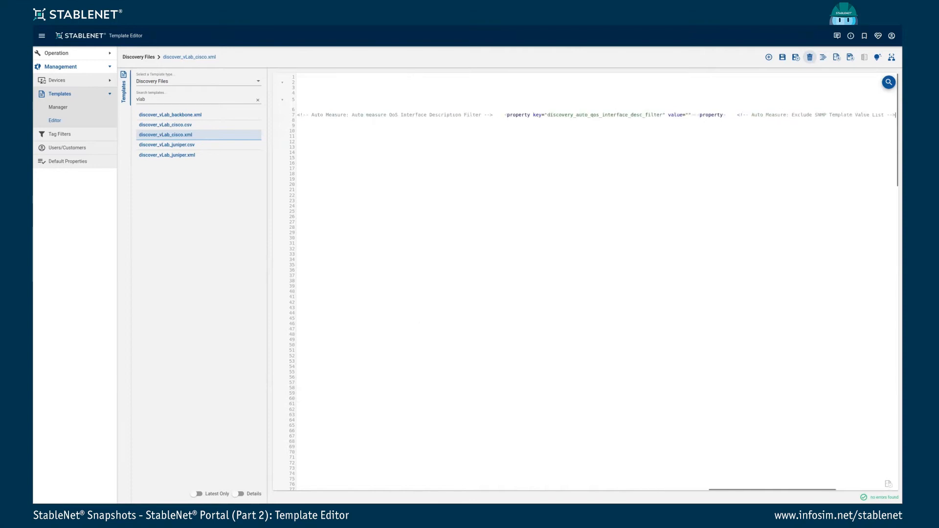
key(Delete)
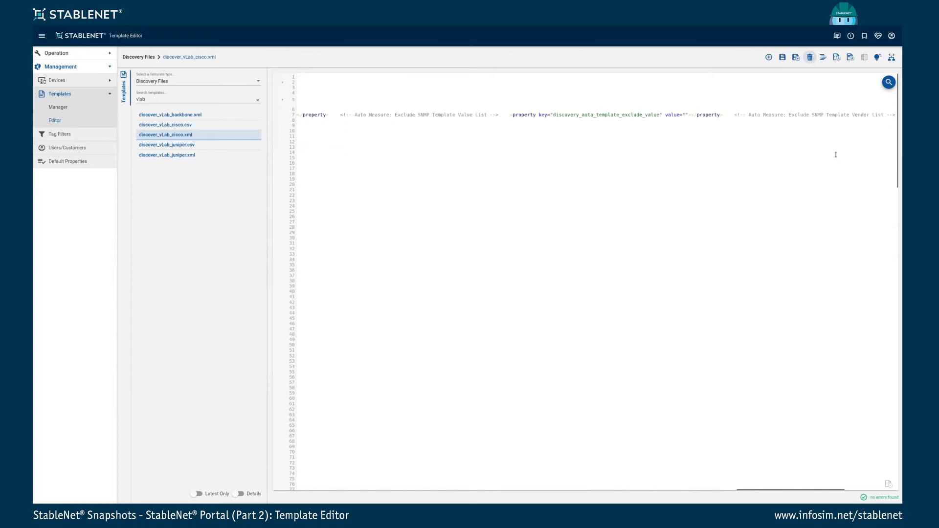
click(824, 58)
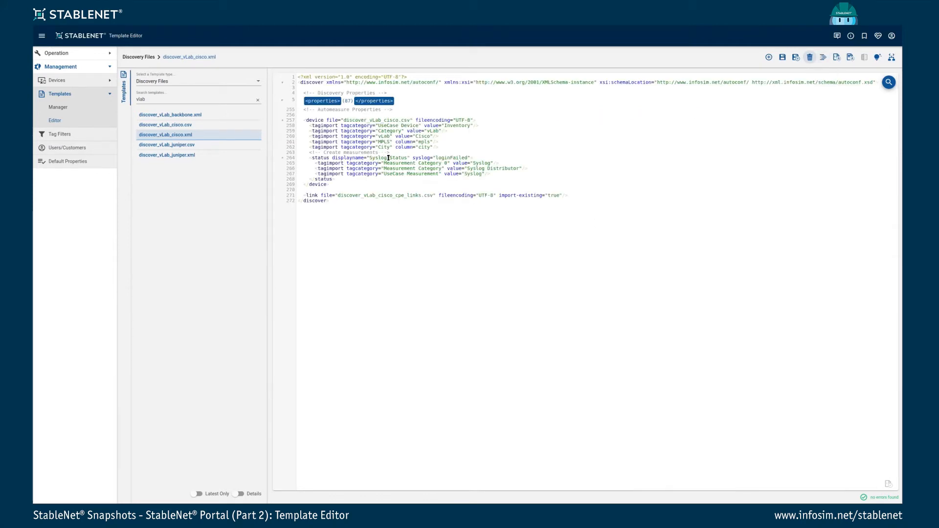
Step: Expand the properties block and change the closing device tag on line 269 to devices
mouse_move(456, 195)
mouse_move(425, 159)
click(836, 58)
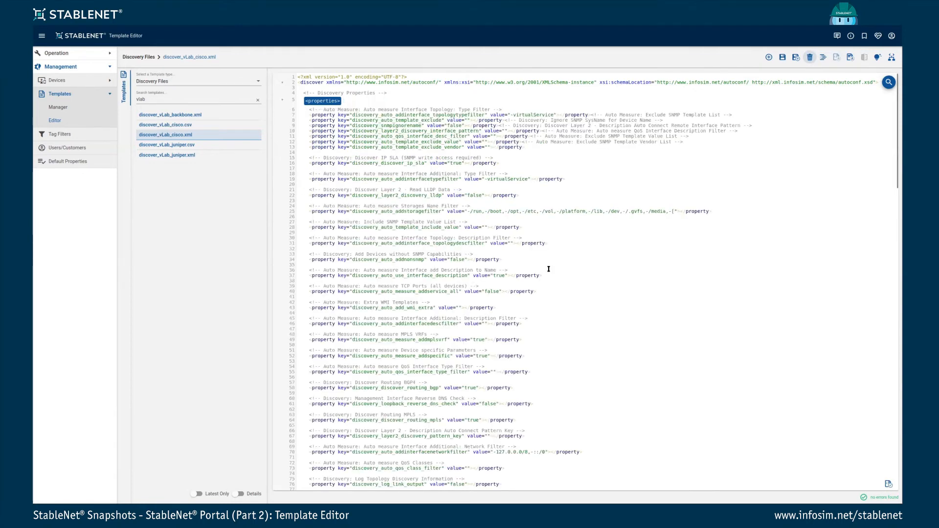
scroll(549, 269, down, 18)
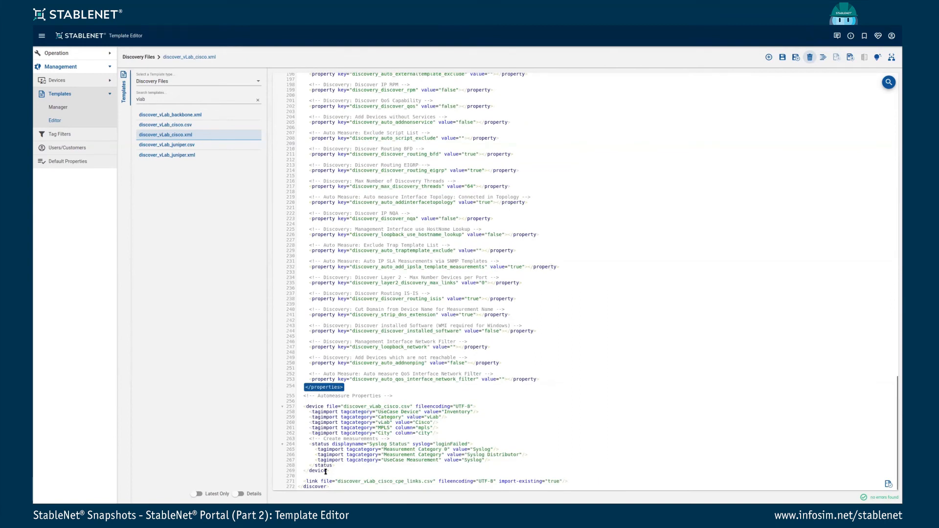
click(326, 471)
text(s)
scroll(703, 305, up, 5)
scroll(703, 305, up, 15)
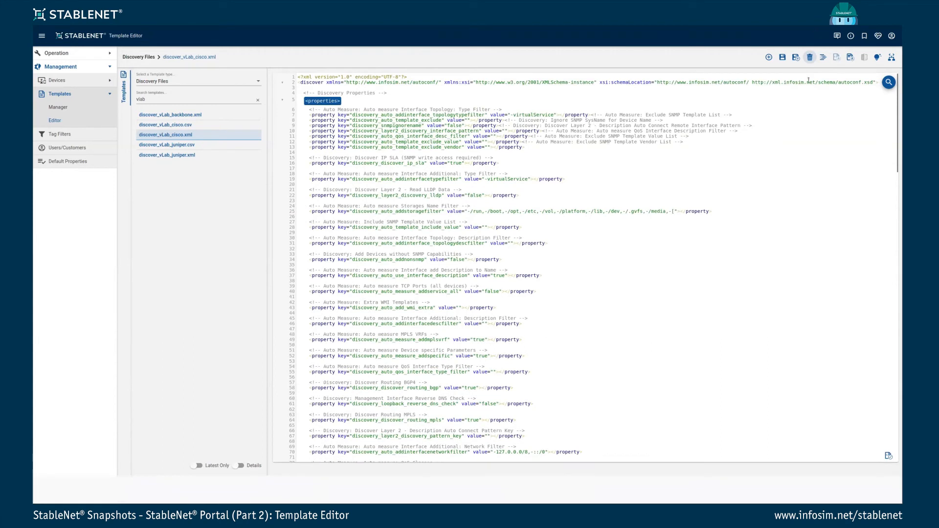
Step: Validate the template, open the validation results, and jump to the reported error
click(887, 484)
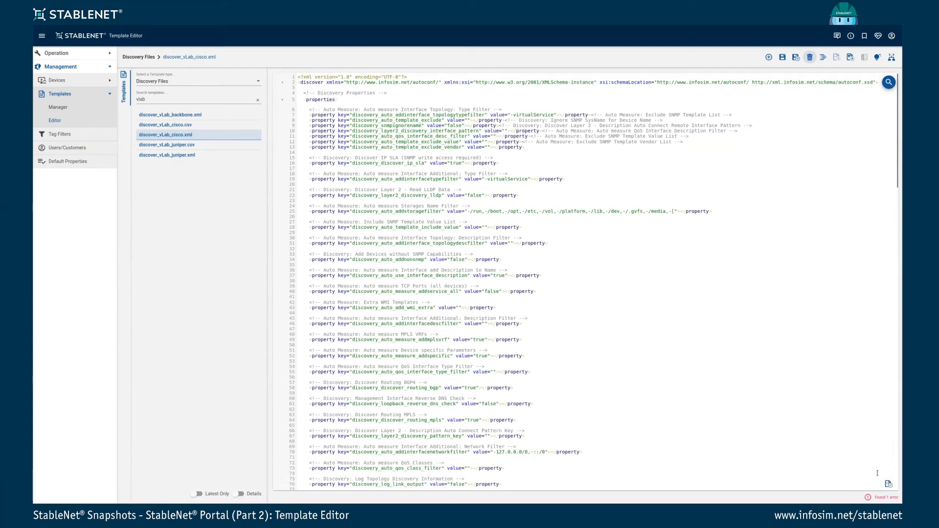
click(885, 498)
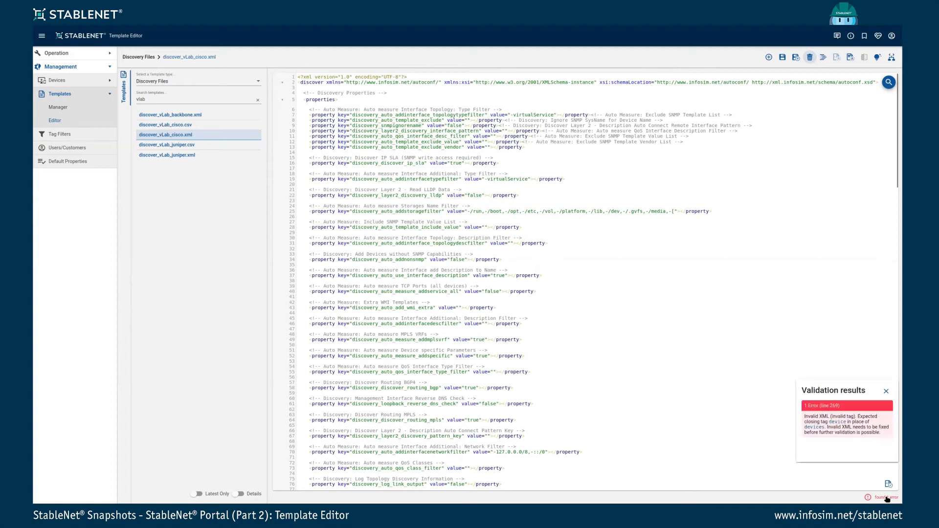
click(843, 422)
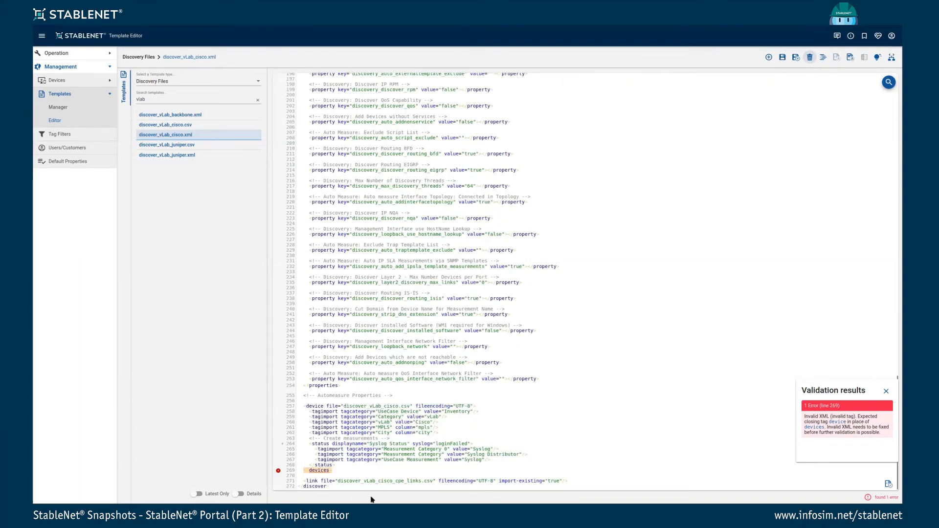
Step: Remove the extra s from the closing device tag on line 269, validate the template again, and close the results
mouse_move(325, 470)
key(Delete)
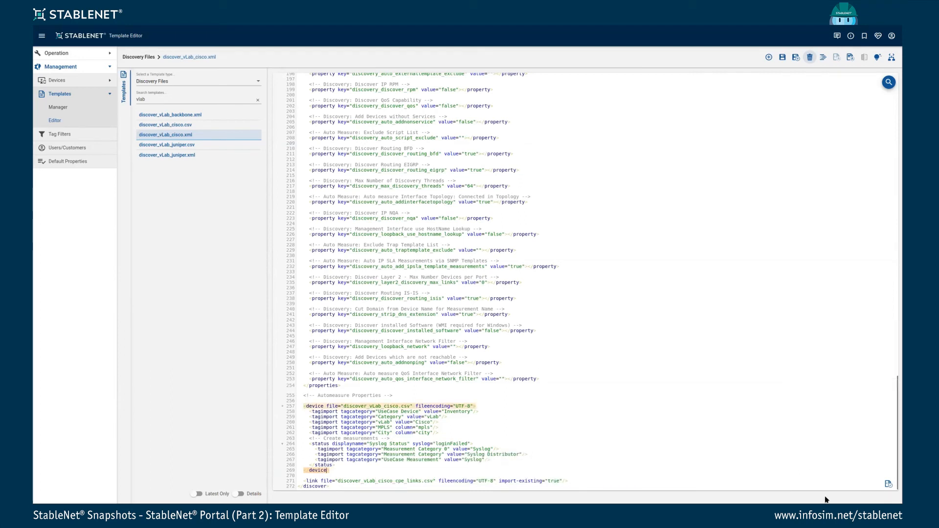
click(886, 485)
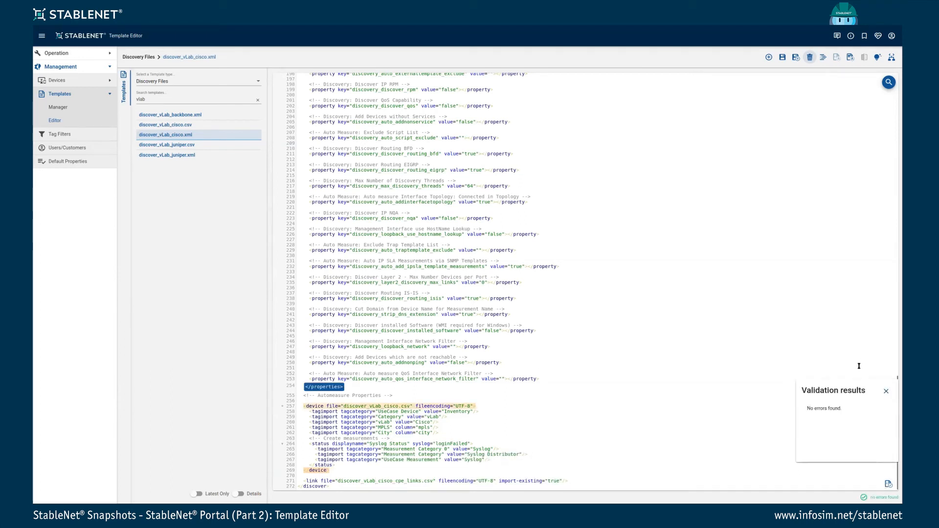
click(747, 294)
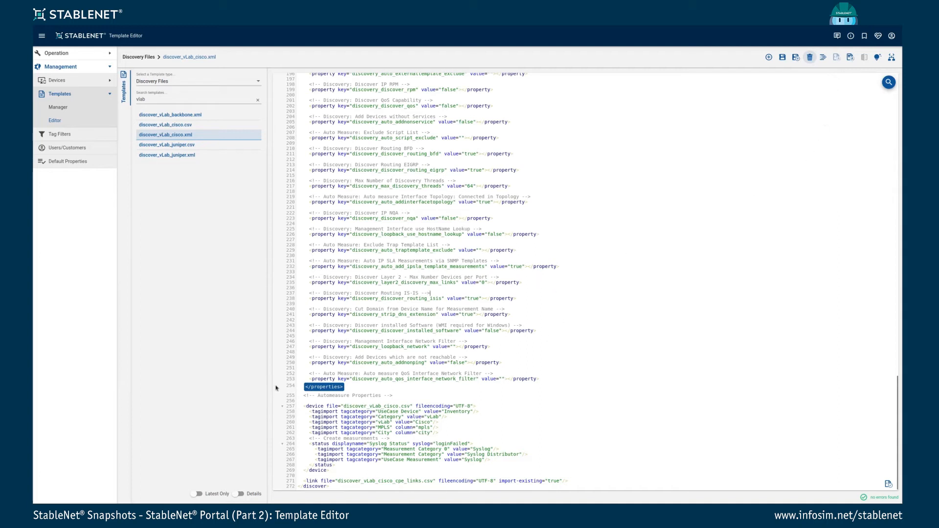
Step: Collapse the properties block at the beginning of the discovery file
scroll(307, 133, up, 10)
scroll(307, 133, up, 12)
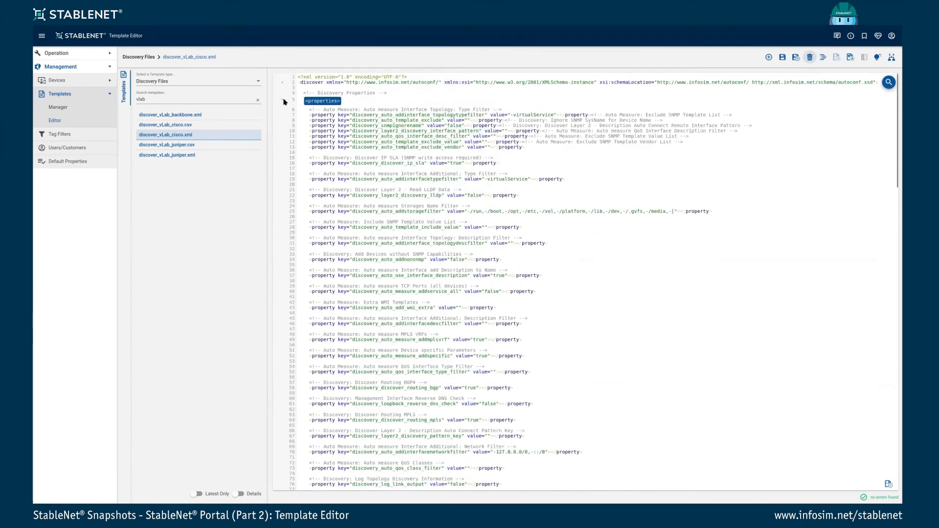
click(282, 100)
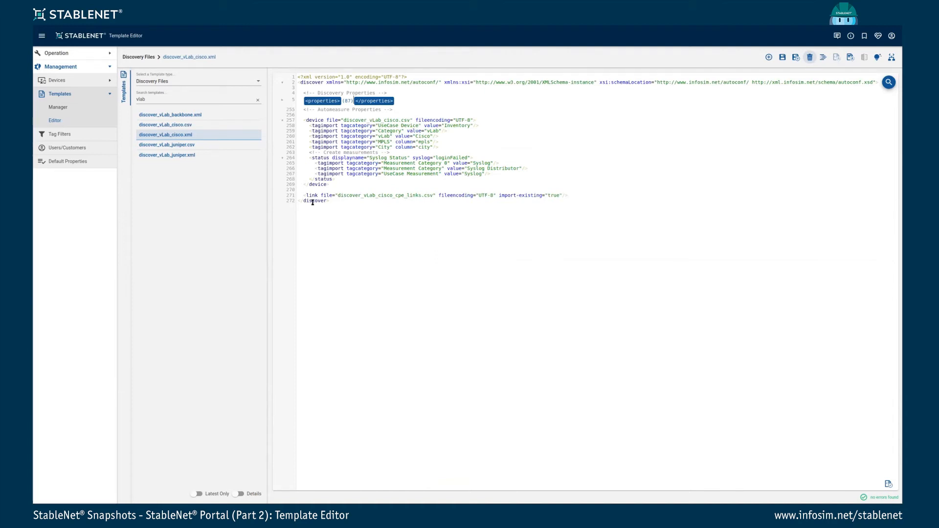
Step: Add a tcp-connect element with port 22 on a new line after the closing status tag
mouse_move(332, 124)
key(Return)
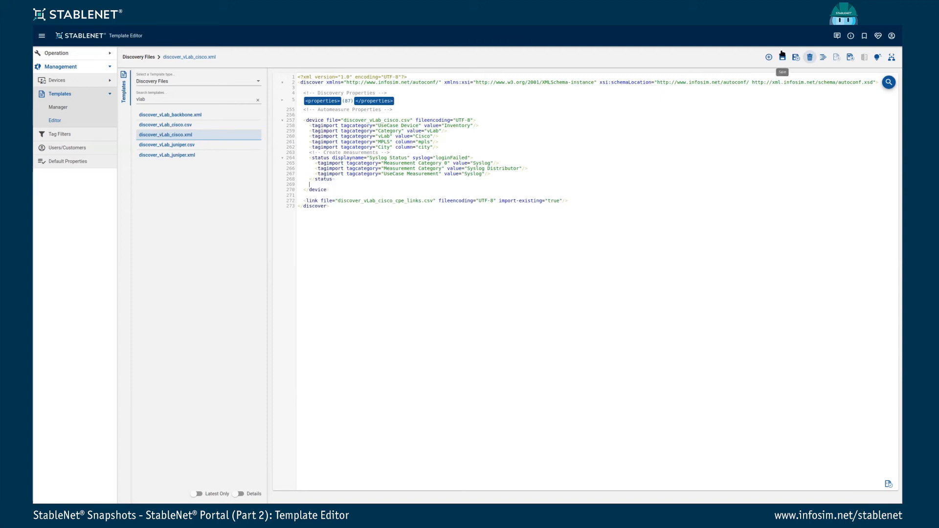
text(<)
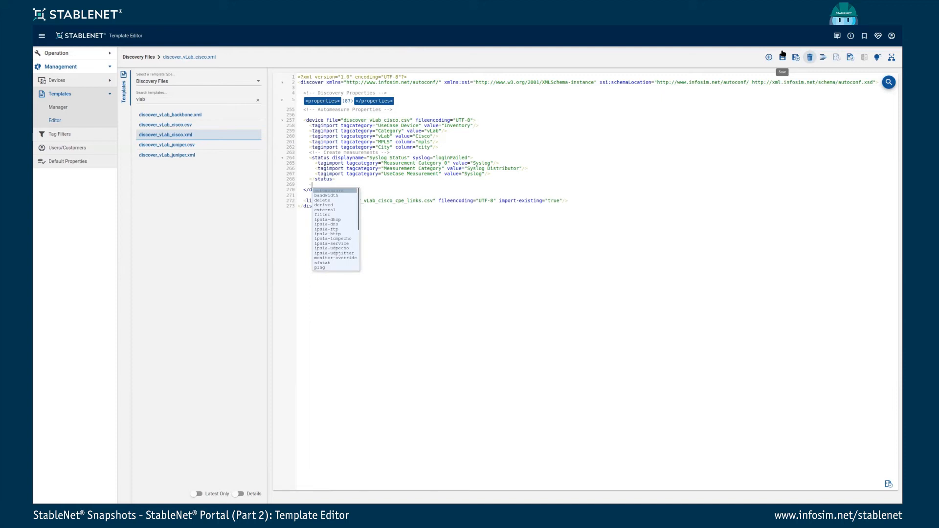
text(tc)
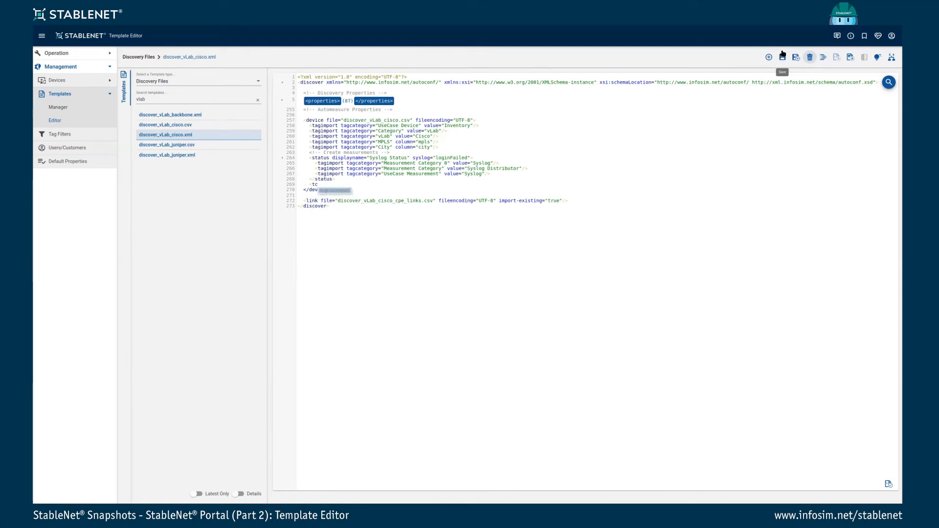
key(Tab)
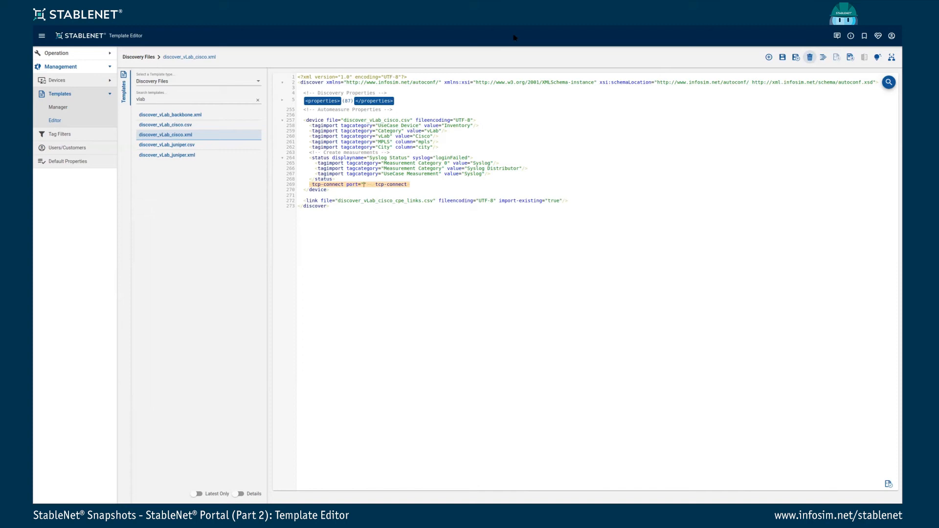
text(22)
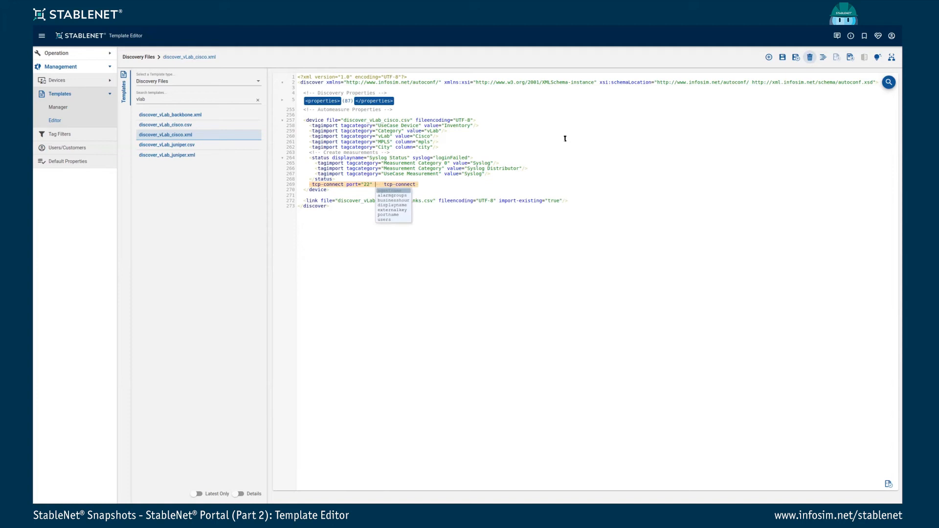
key(BackSpace)
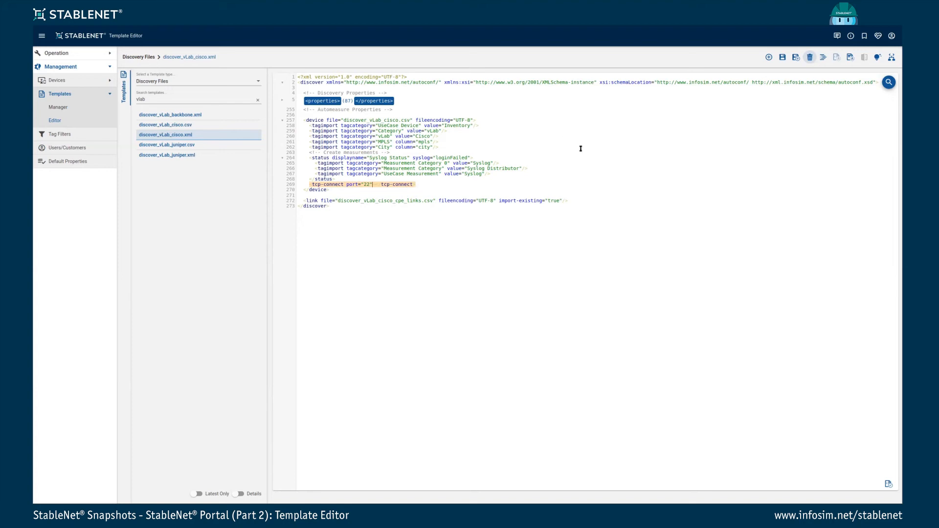
Step: Clear the link element's fileencoding value and fill it in again with the suggested UTF-8
click(492, 202)
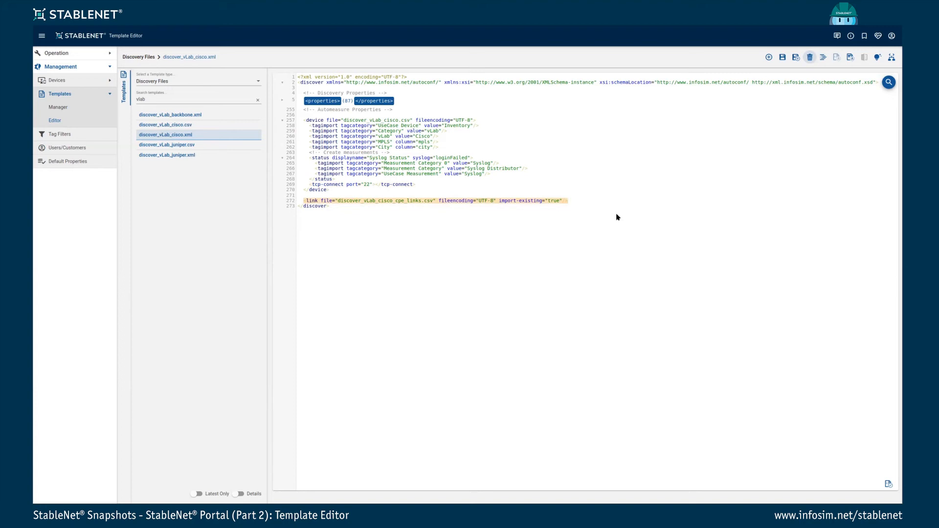
key(BackSpace)
text(U)
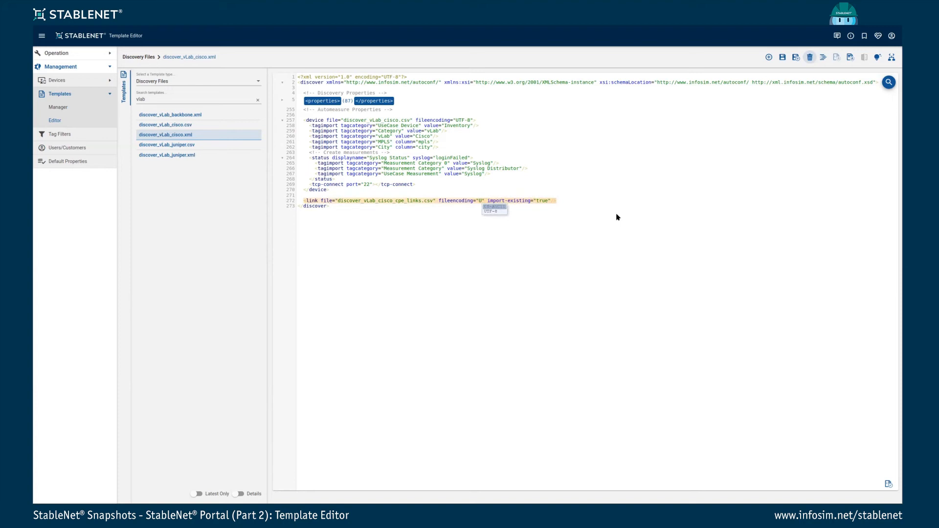
key(Down)
key(Return)
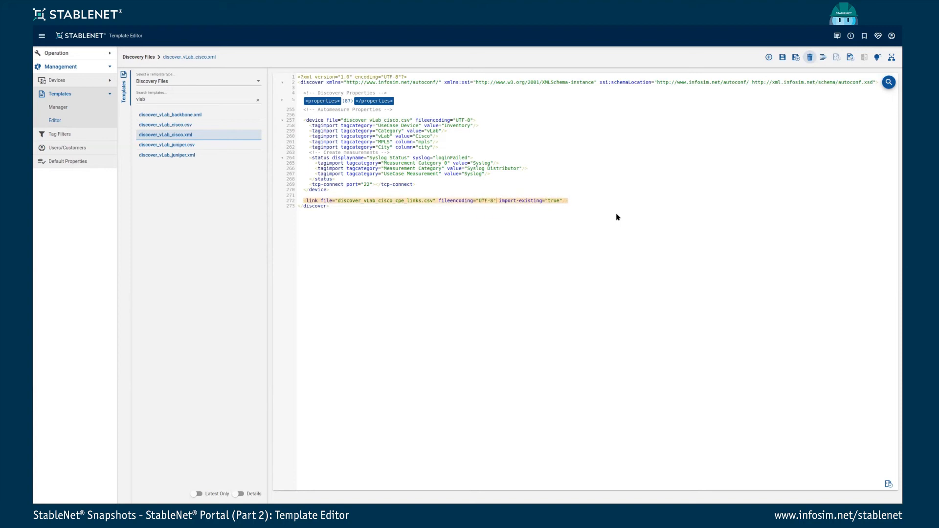
Step: Insert a suggested tagimport element inside the tcp-connect element for port 22
click(377, 184)
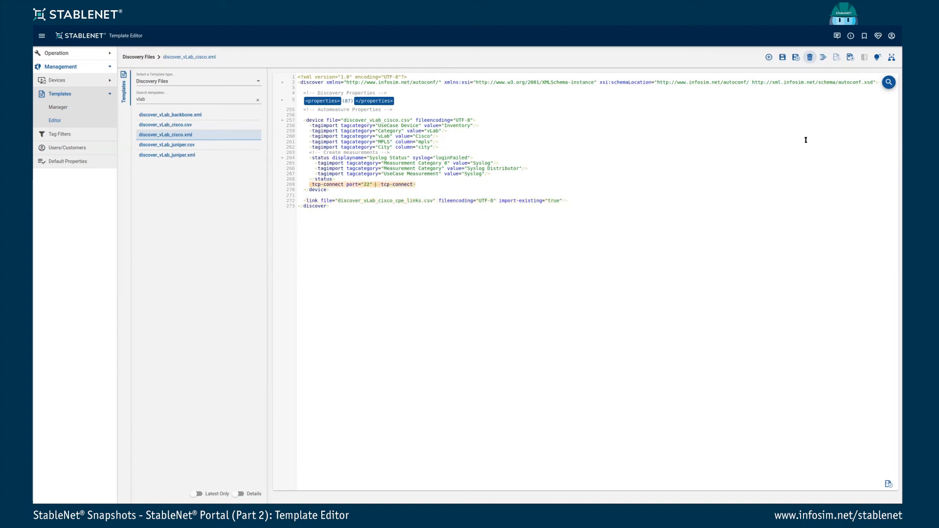
text(<)
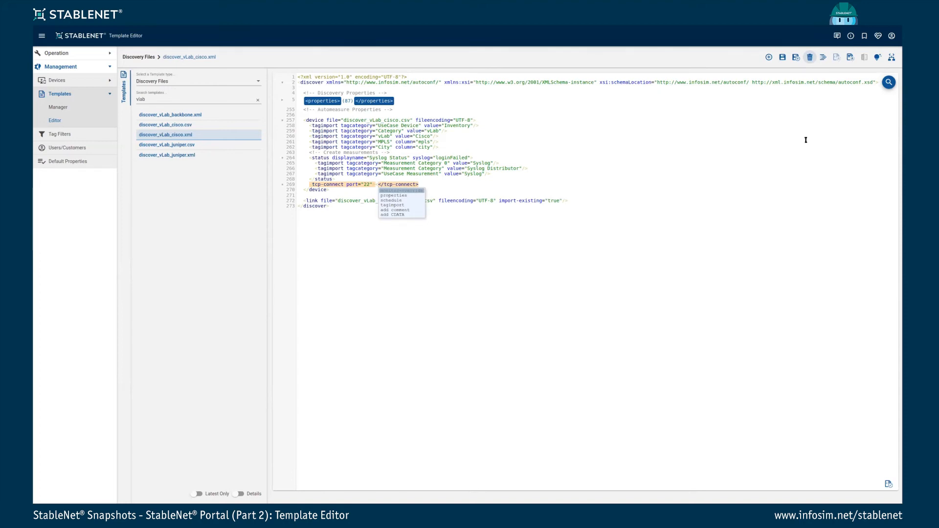
key(Down)
key(Down)
key(Down)
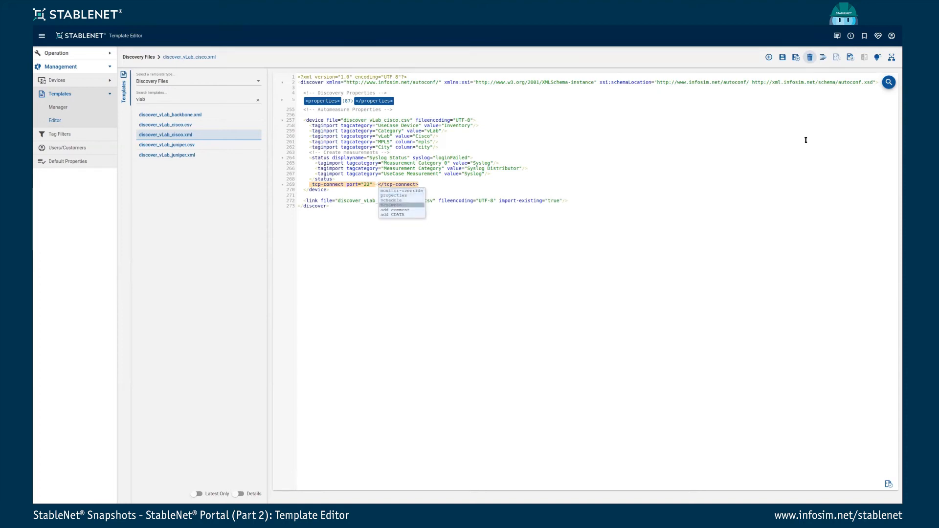
key(Return)
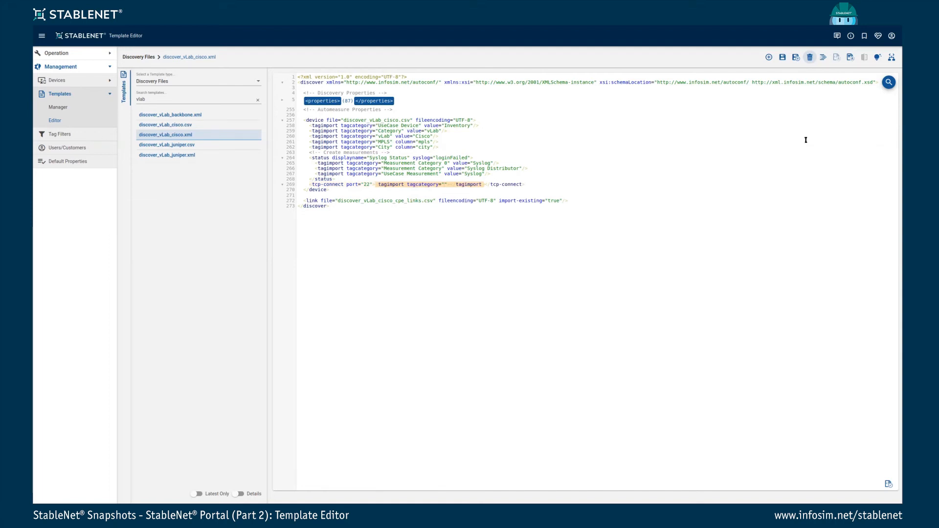
Step: Set the new tagimport's tagcategory to Measurement Category 0 and add a value attribute of TCP Connect
text(Measurement Cate)
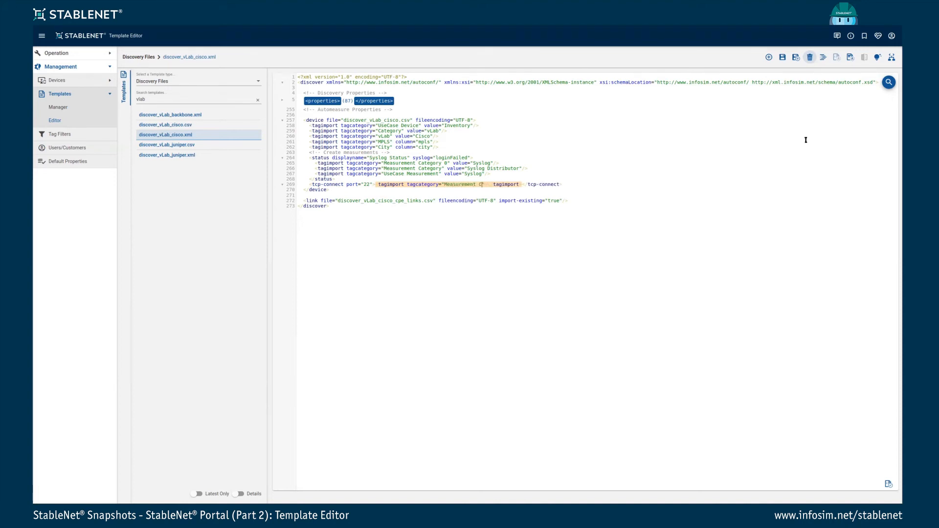
text(gory)
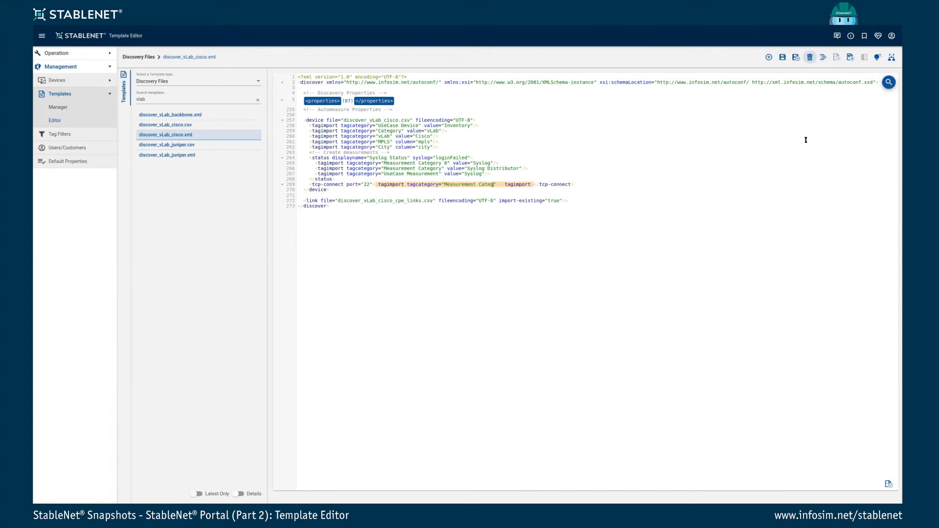
text( 0)
text(value=")
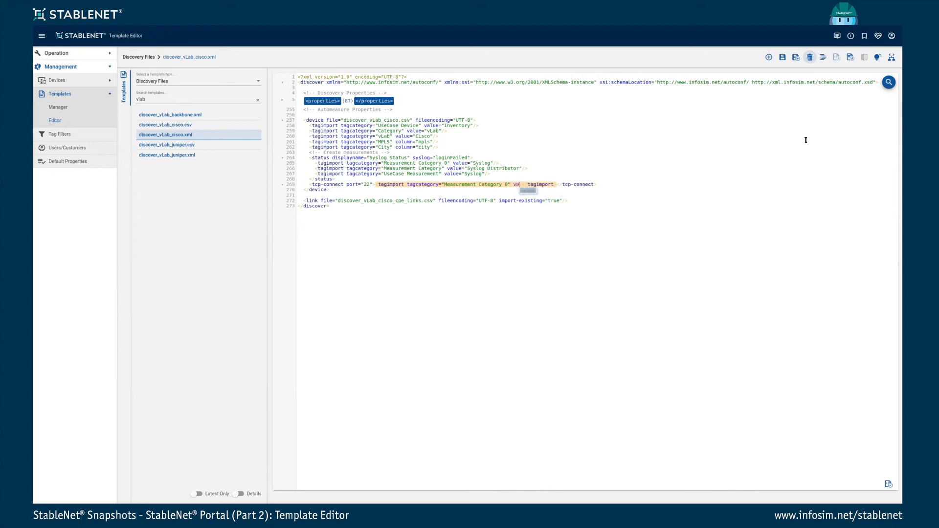
text(TCP Connect)
Step: Duplicate the complete tcp-connect line onto the line directly below it
key(End)
key(Return)
text(<tcp-connect port="22"><tagimport tagcategory="Measurement Category 0" value="TCP Connect"></tagimport></tcp-connect>)
Step: Set the port of the duplicated tcp-connect element on line 270 to 80
key(ctrl+Right)
key(ctrl+Right)
key(ctrl+Right)
key(ctrl+Right)
key(ctrl+Right)
key(ctrl+Right)
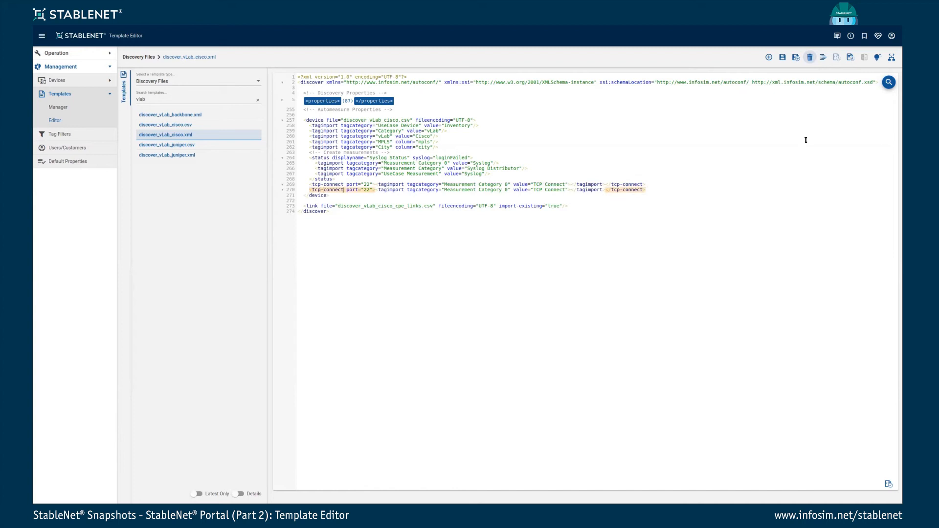
key(BackSpace)
key(BackSpace)
text(80)
Step: Open the XSD Schema Browser and examine the device element's children and attributes, then its discover attribute
click(891, 57)
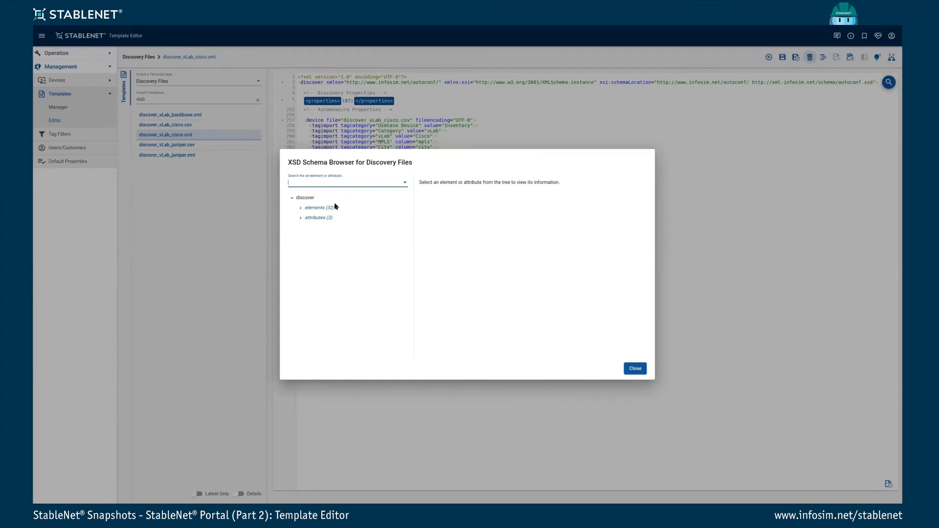
click(300, 208)
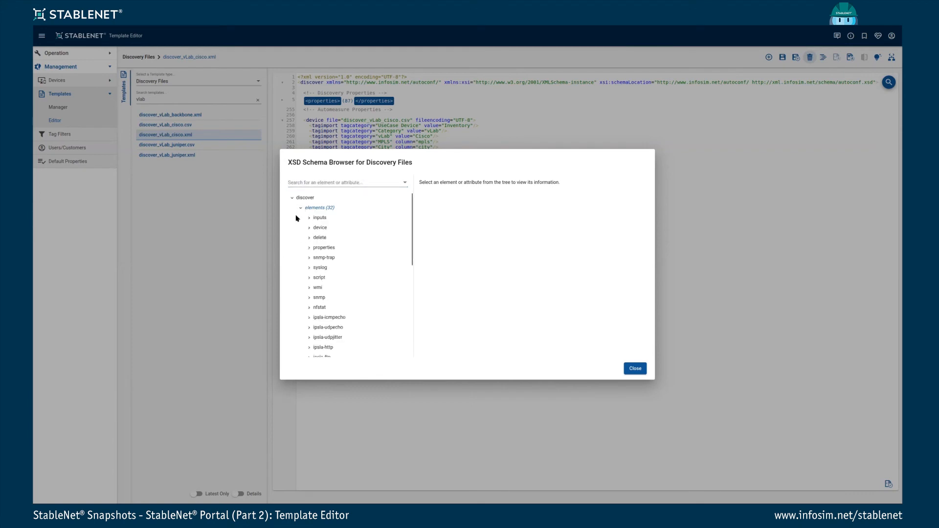
click(321, 228)
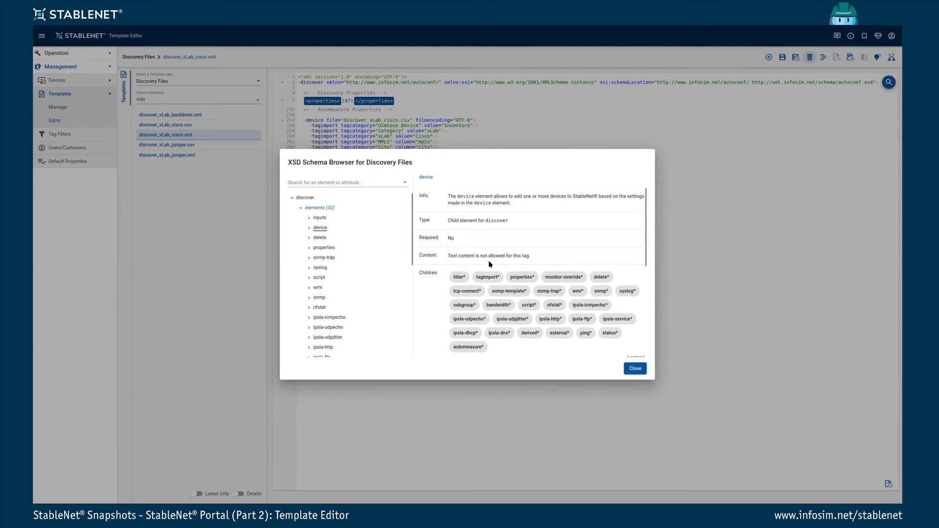
scroll(582, 271, down, 5)
scroll(574, 240, up, 5)
scroll(566, 252, down, 3)
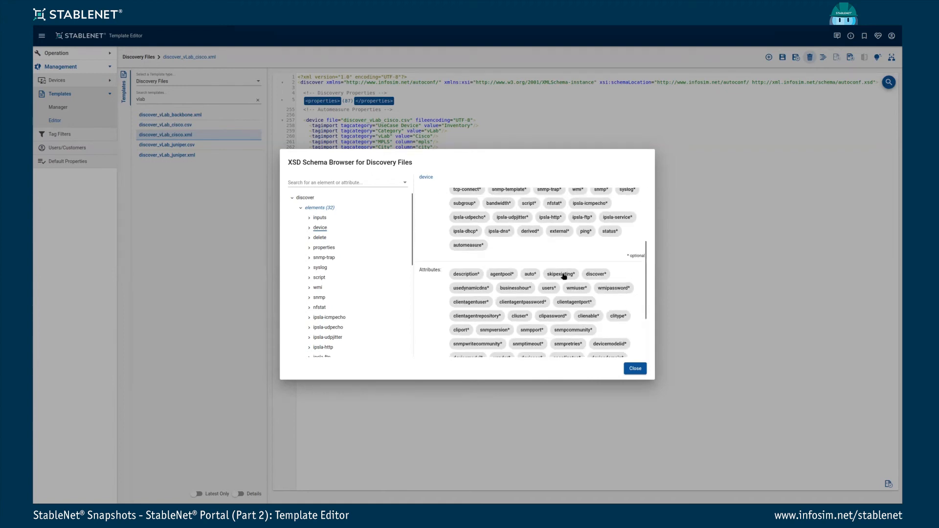
click(599, 274)
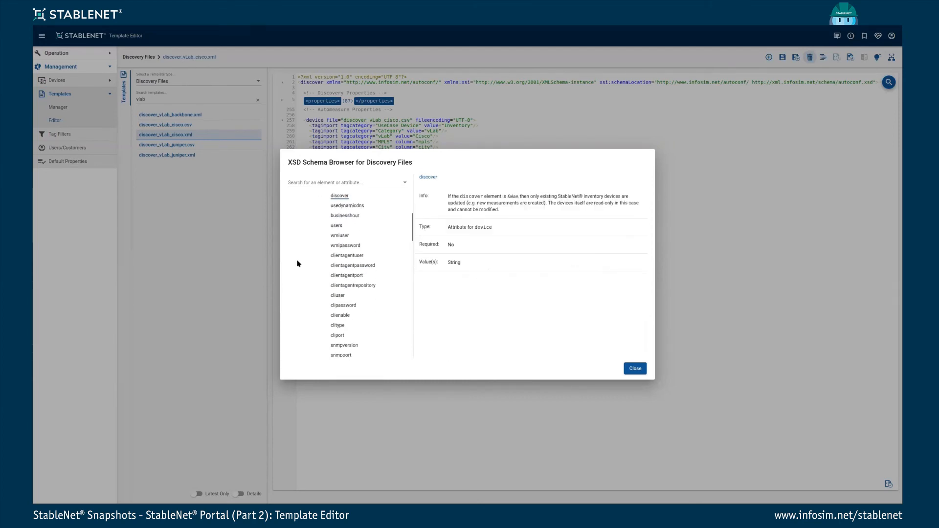
scroll(358, 251, up, 2)
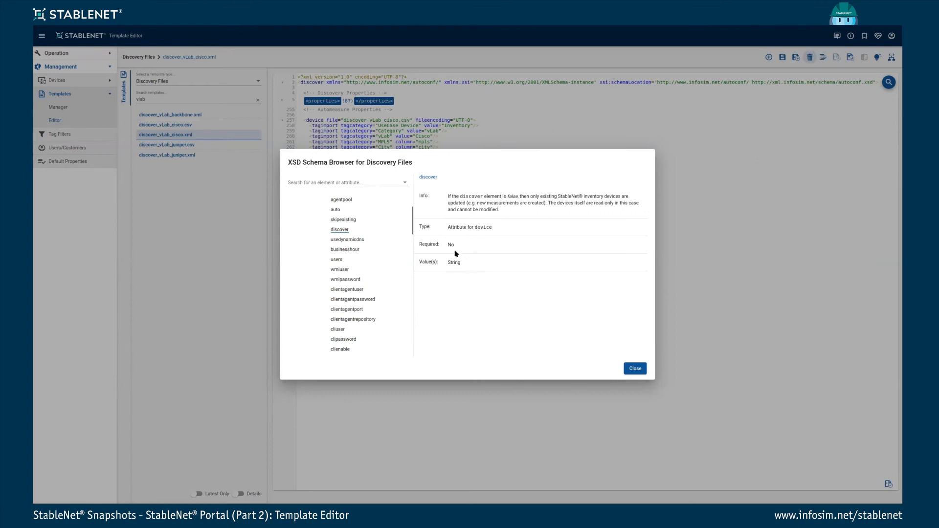
Step: Search the schema for external, view the external element belonging to discover, and close the schema browser
click(370, 185)
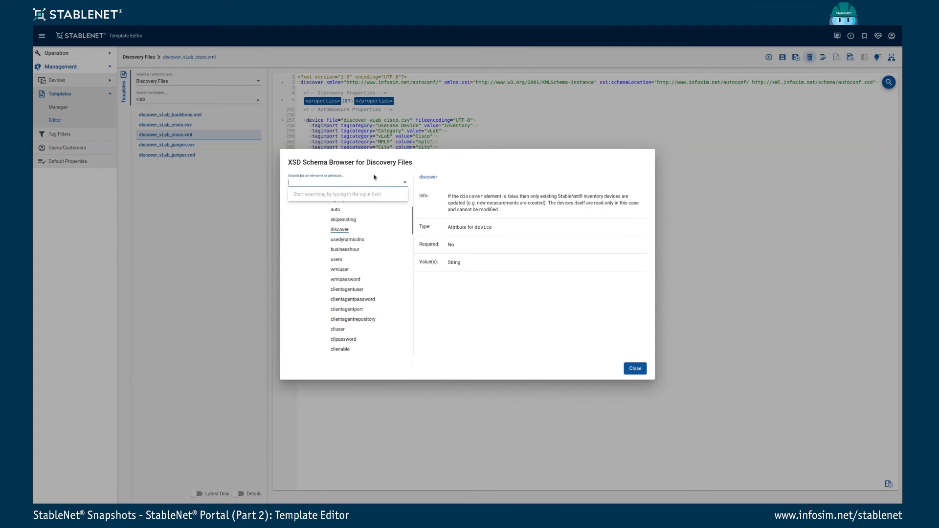
text(external)
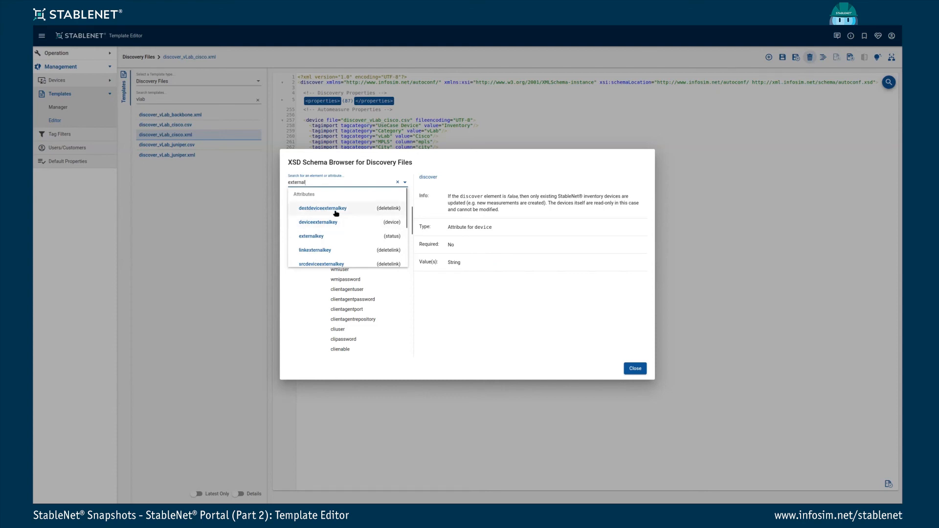
scroll(341, 221, down, 1)
scroll(341, 221, down, 3)
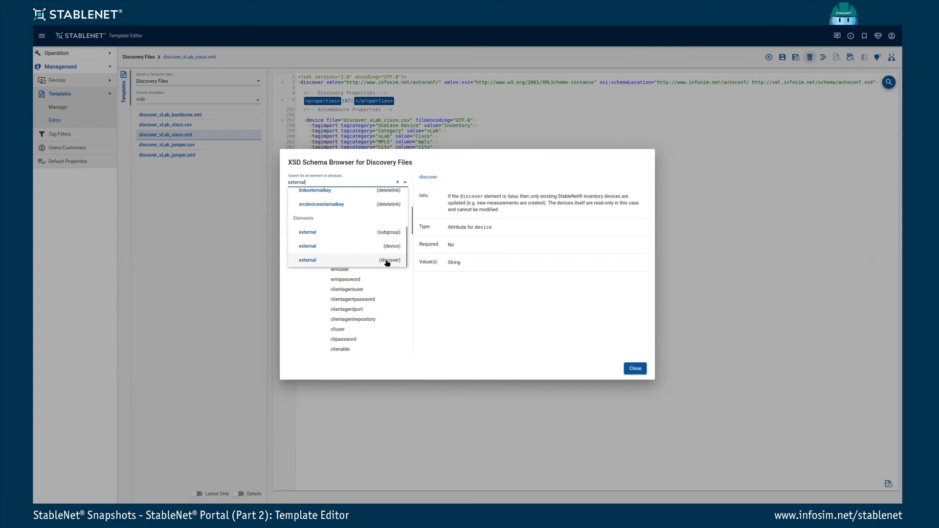
click(324, 263)
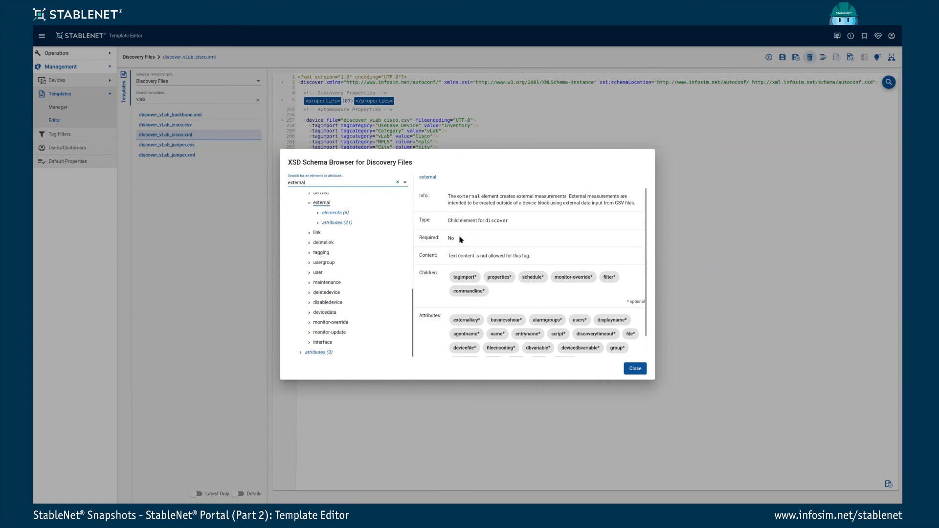
click(634, 368)
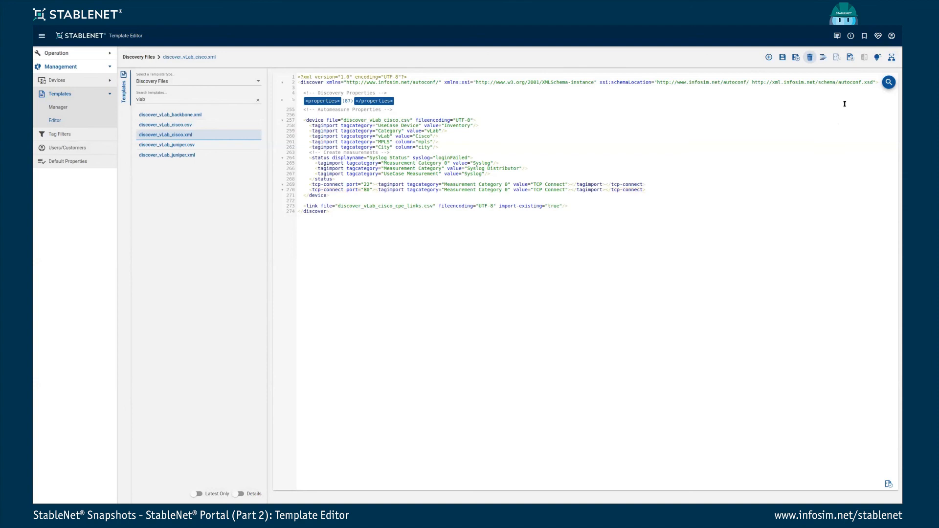
Step: Show the editor's shortcuts list, check the shortcut for opening the XSD browser, and close the list
click(878, 57)
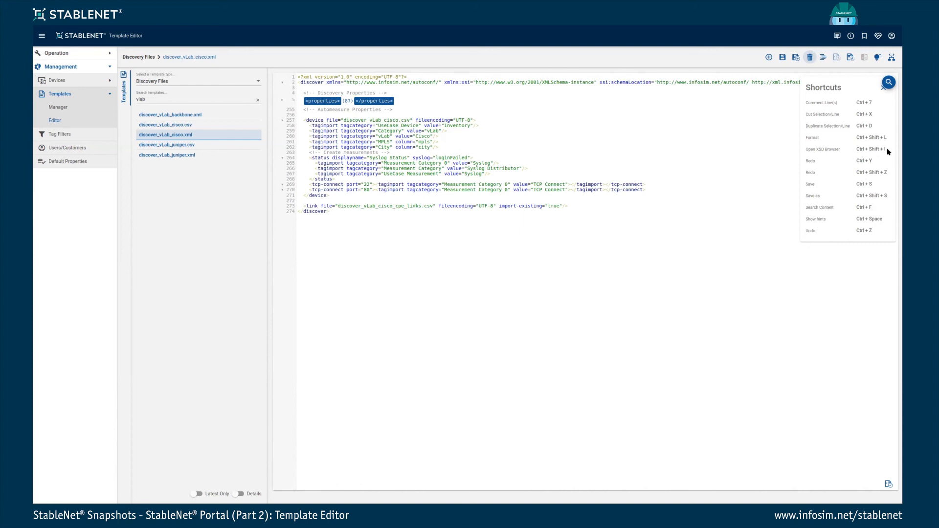
drag(886, 149, 854, 150)
click(694, 168)
click(878, 86)
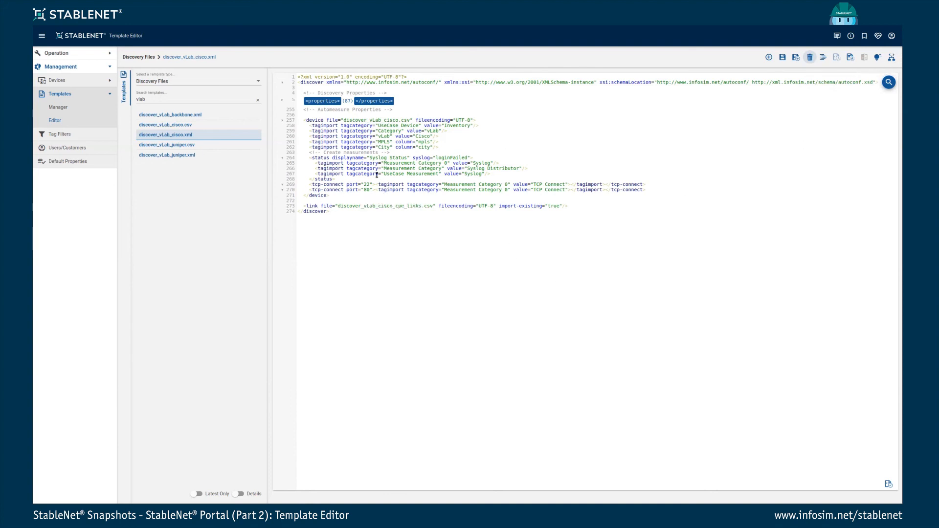
Step: Look up the schema information for the tagcategory attribute on line 269 and close the schema browser
click(430, 184)
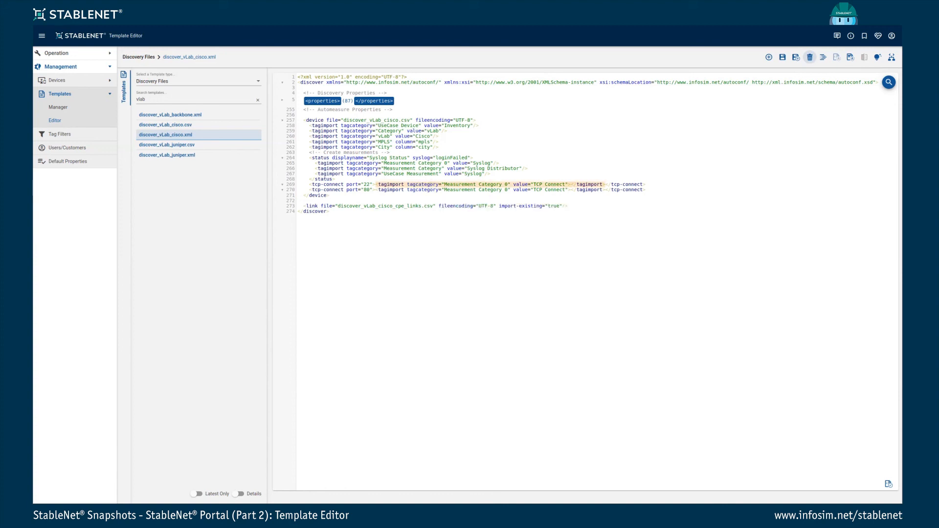
click(892, 57)
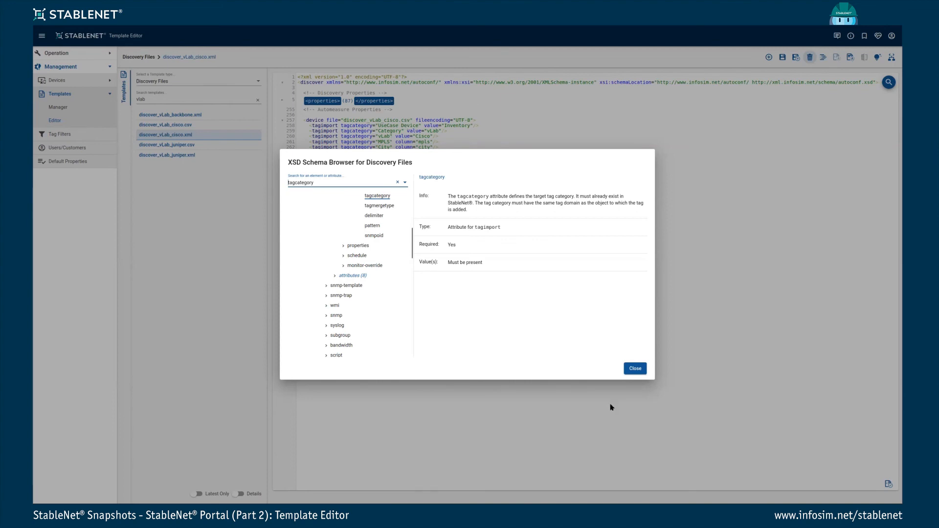
click(636, 370)
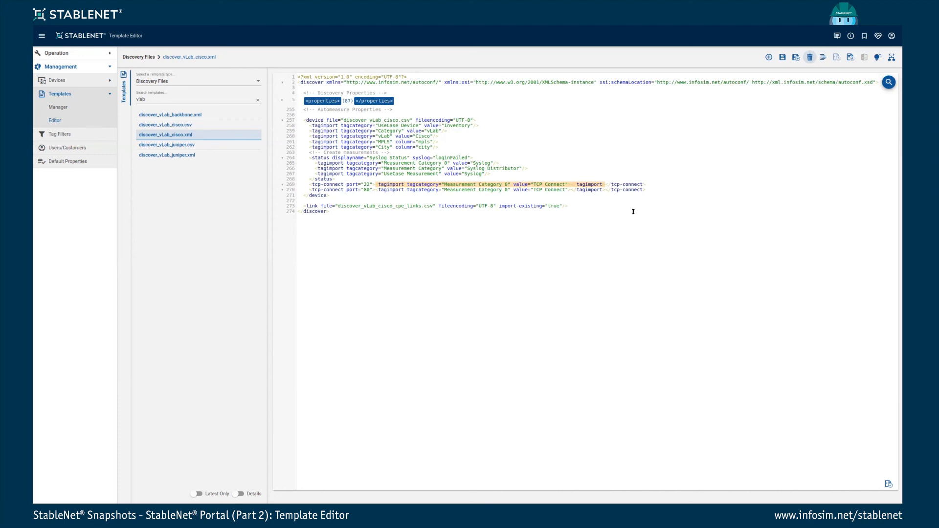
Step: Start the Template Creation guided tour and open the dialog for creating a new template
click(836, 66)
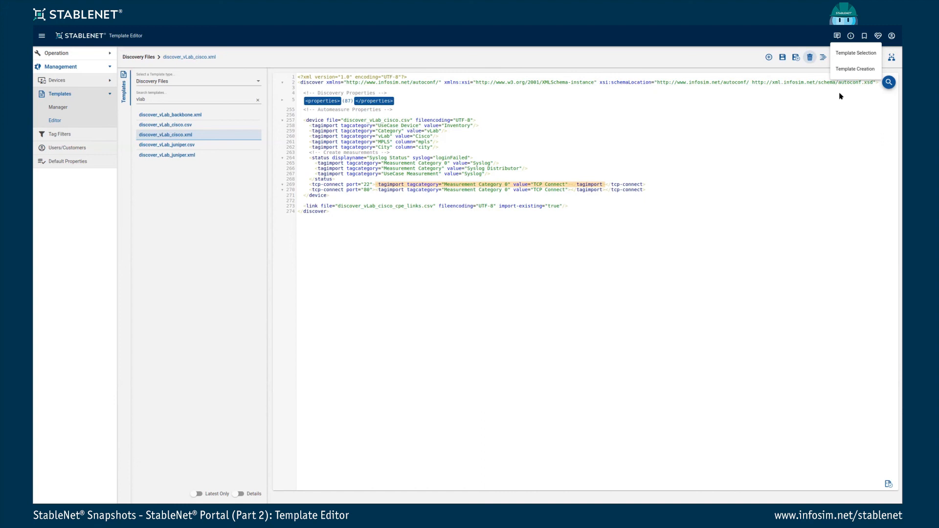
click(853, 71)
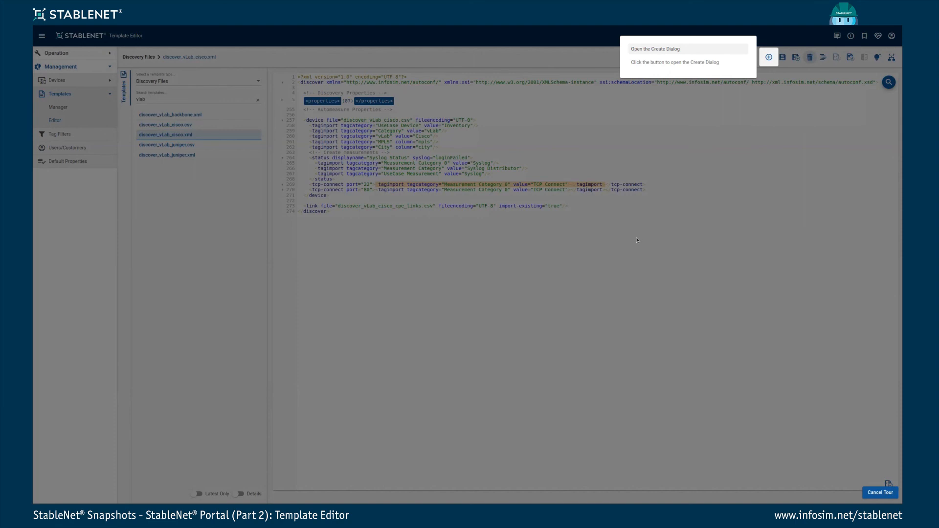
click(770, 62)
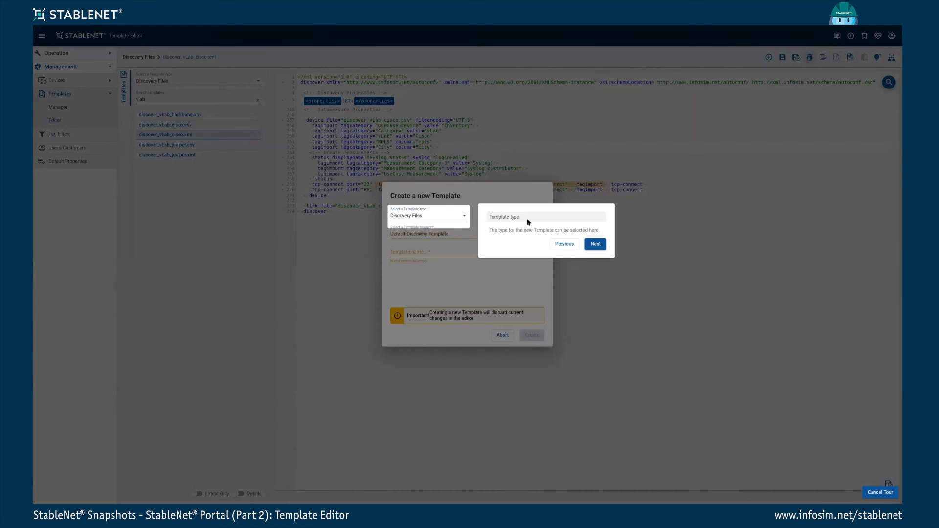
Step: Set the new template's type to Config Templates and its version to 1
click(438, 218)
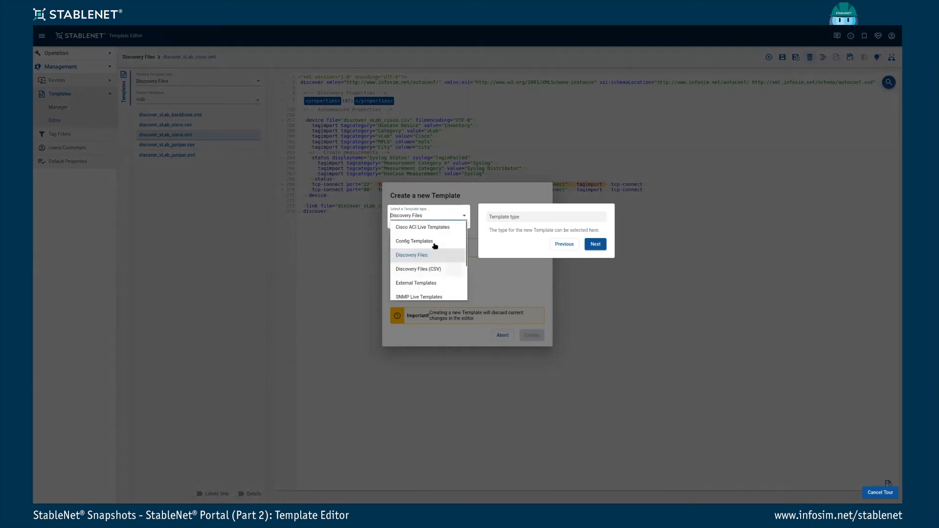
click(434, 245)
click(591, 246)
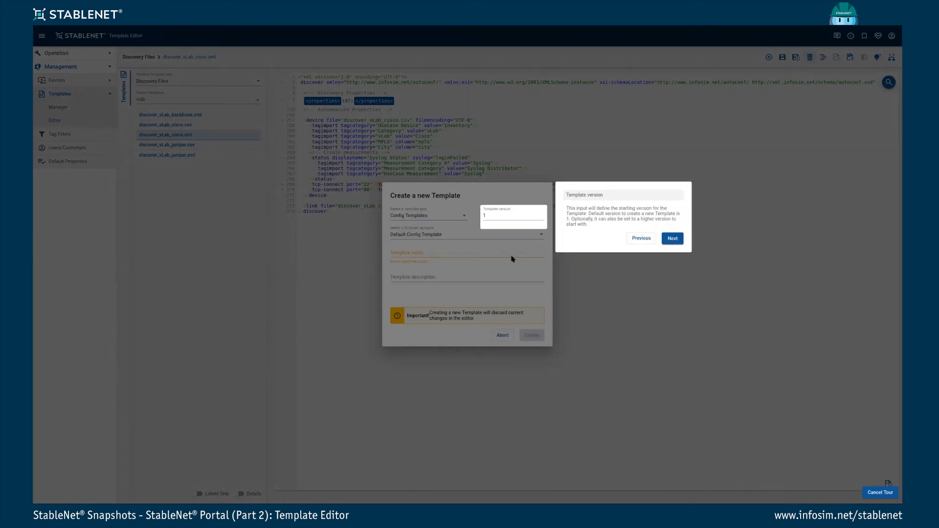
text(1)
Step: Go through the remaining tour explanations from Template Blueprint to Create/Cancel, and cancel the tour
click(670, 240)
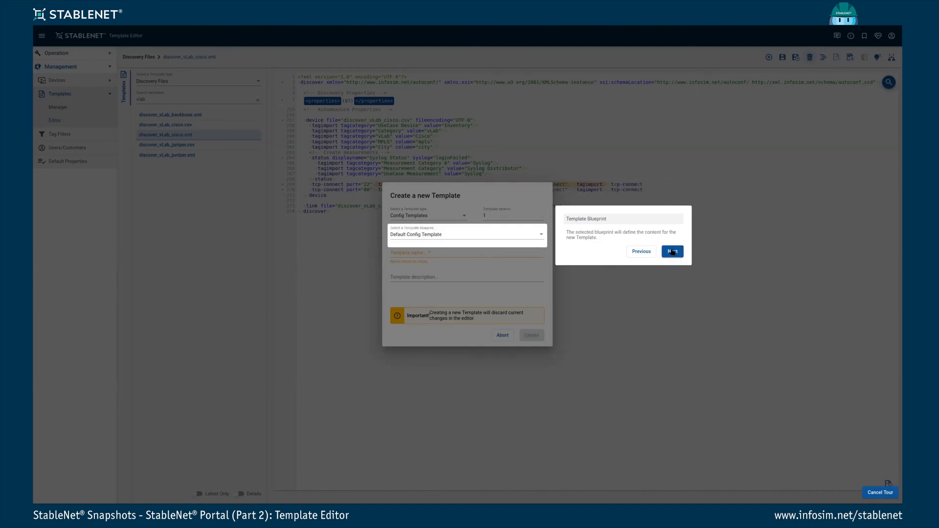
click(672, 252)
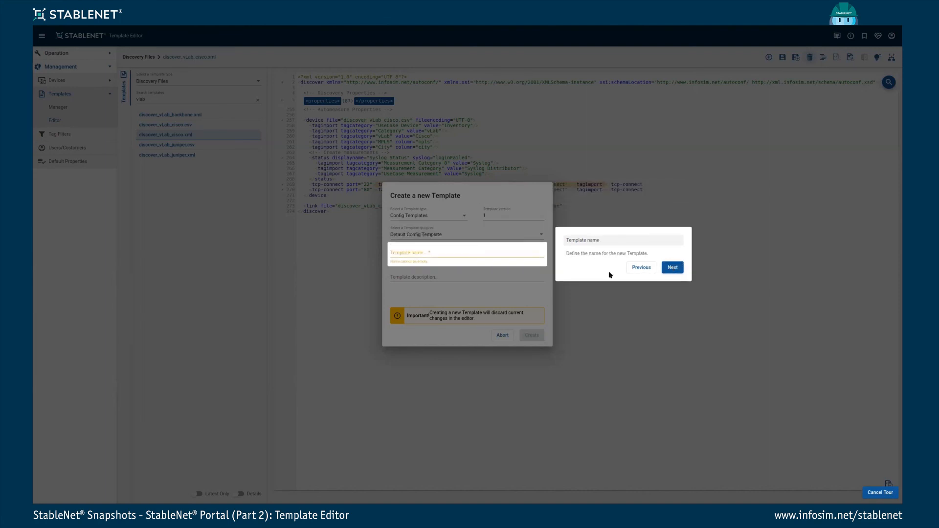
click(673, 270)
click(673, 294)
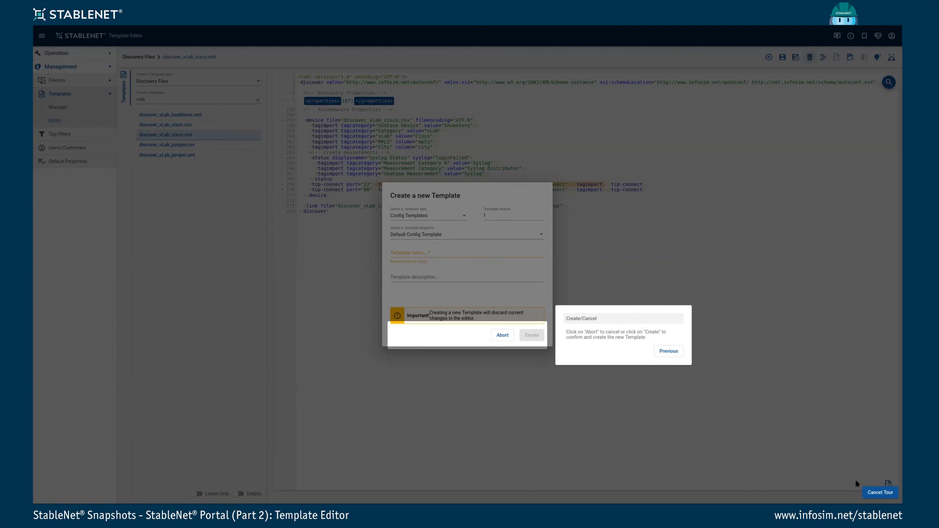
click(874, 493)
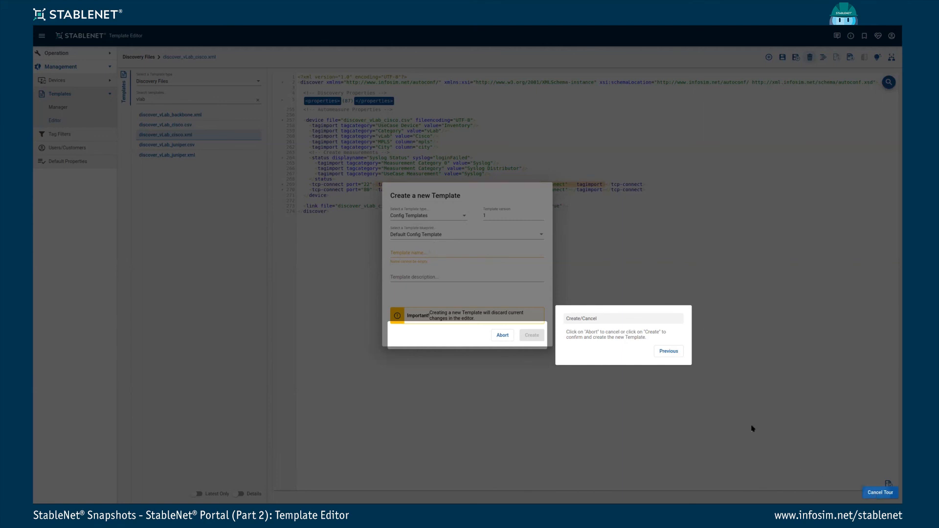